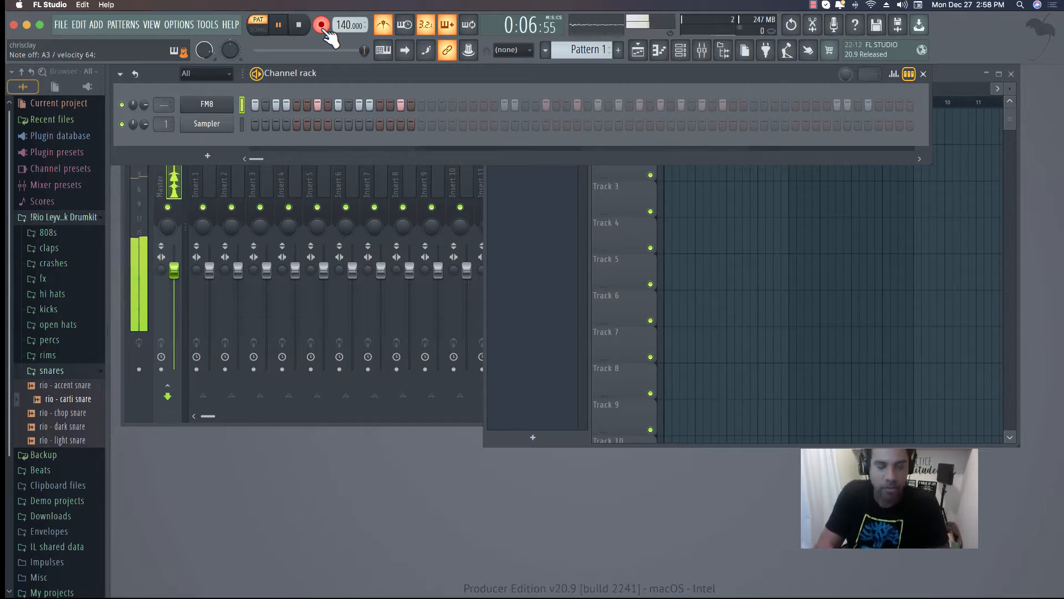
Stop recording and play back the recorded FM8 melody while reviewing its notes in the piano roll.
key("space")
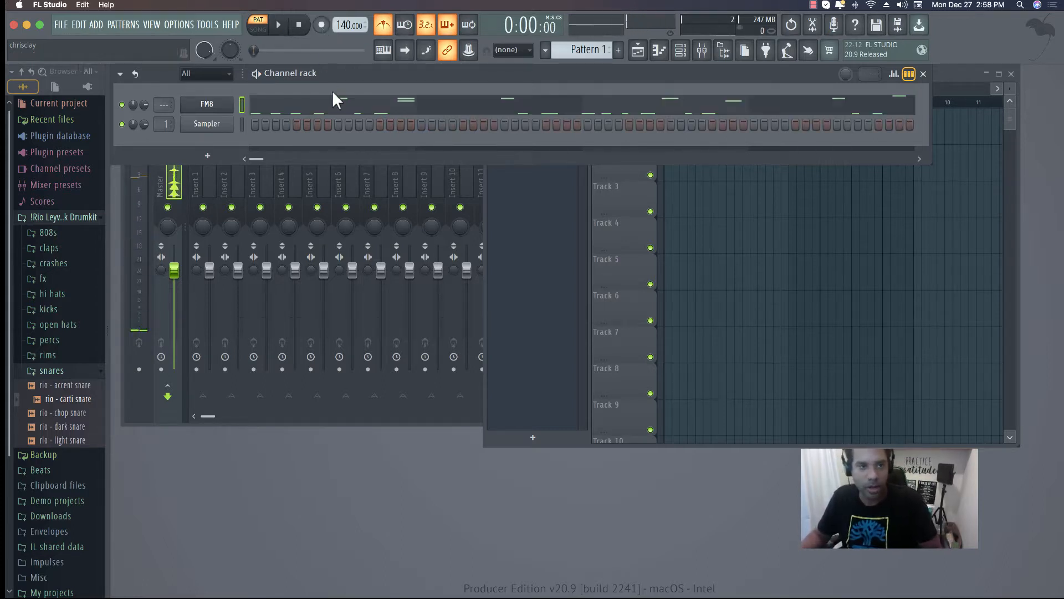
left_click(333, 94)
key("space")
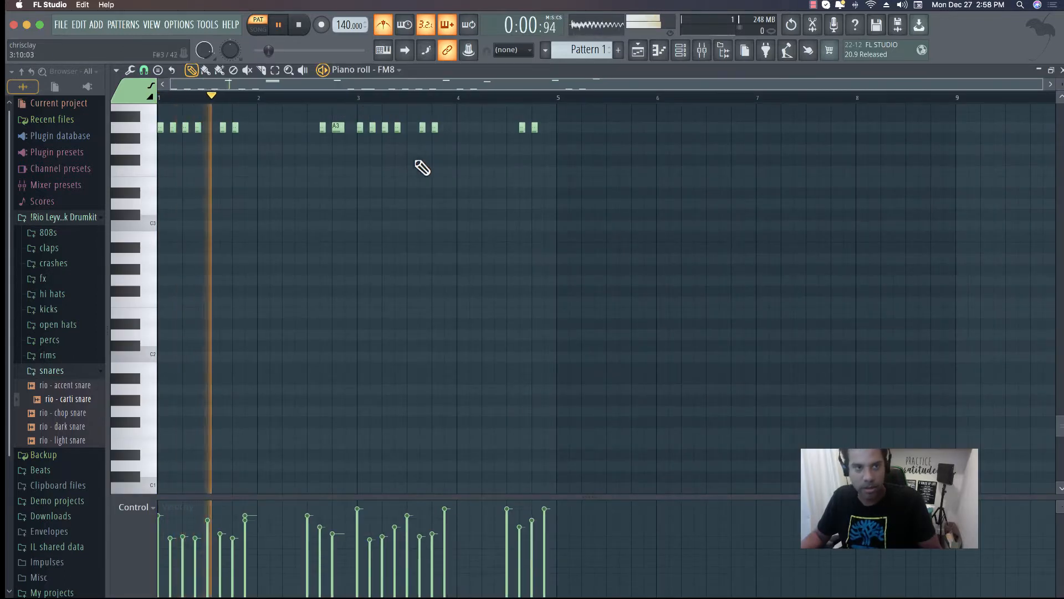
scroll(388, 160, "up", 5)
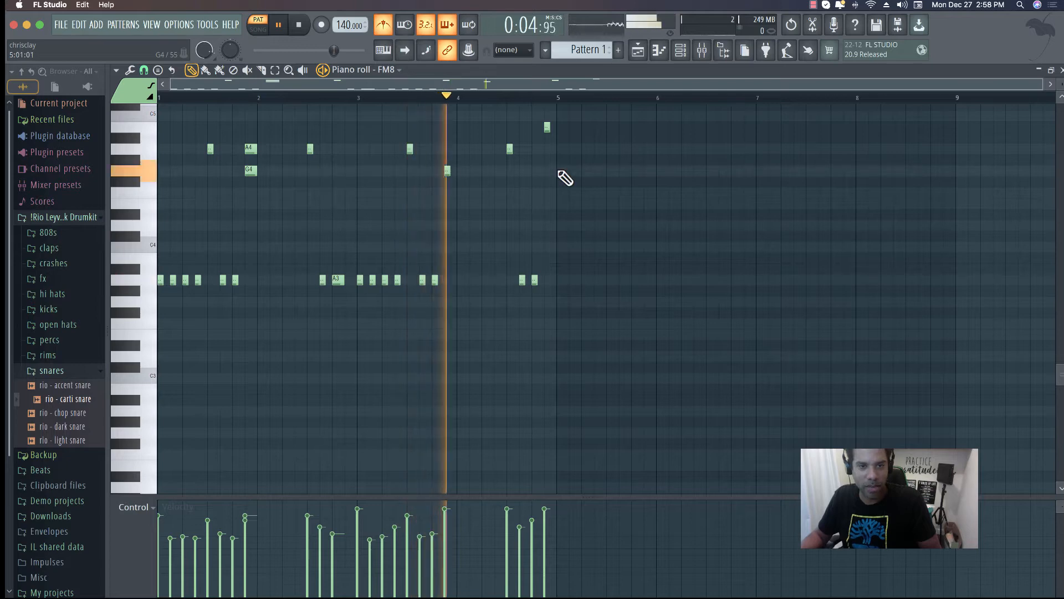
left_click(1061, 70)
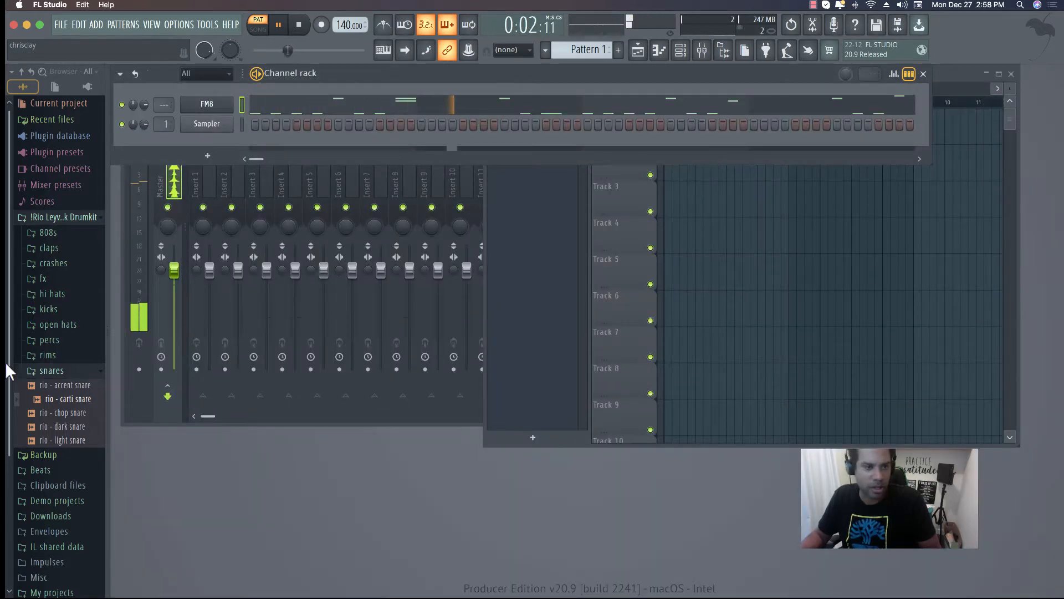
Load rio - hit hi hat from the hi hats folder into the Sampler channel and fill every 2 steps.
left_click(52, 294)
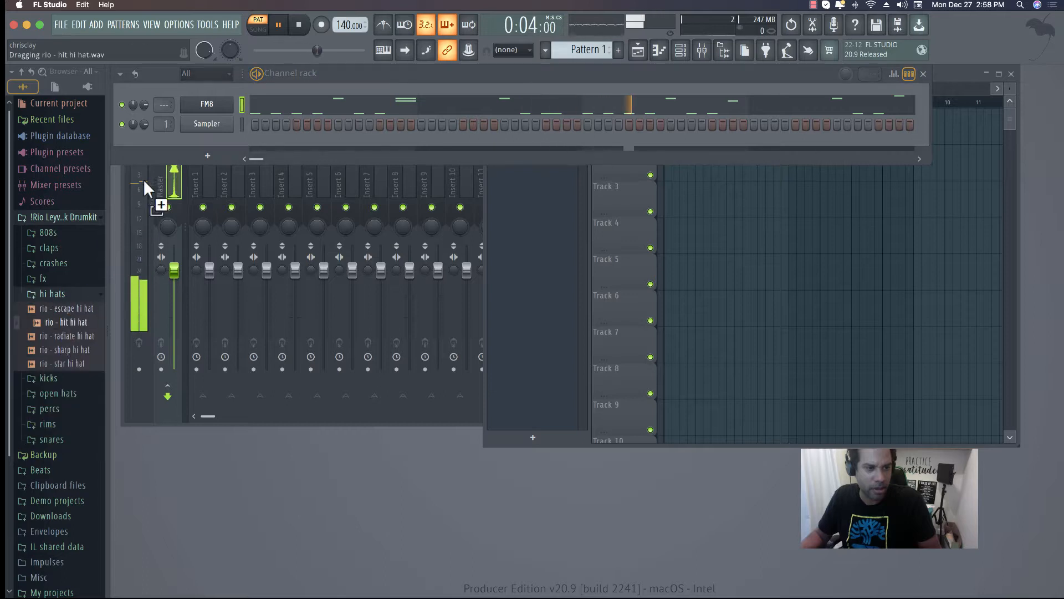
left_click_drag(205, 125, 205, 125)
right_click(205, 125)
left_click(364, 167)
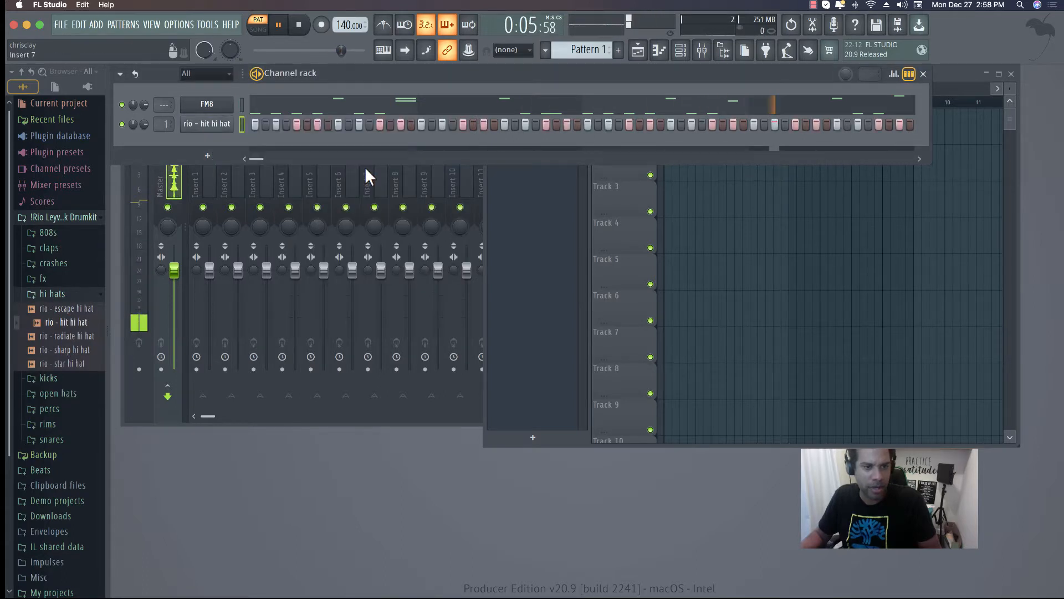
Add rio - chop snare as a new channel with hits on steps 9, 25, 41, 57 and 63.
left_click(52, 439)
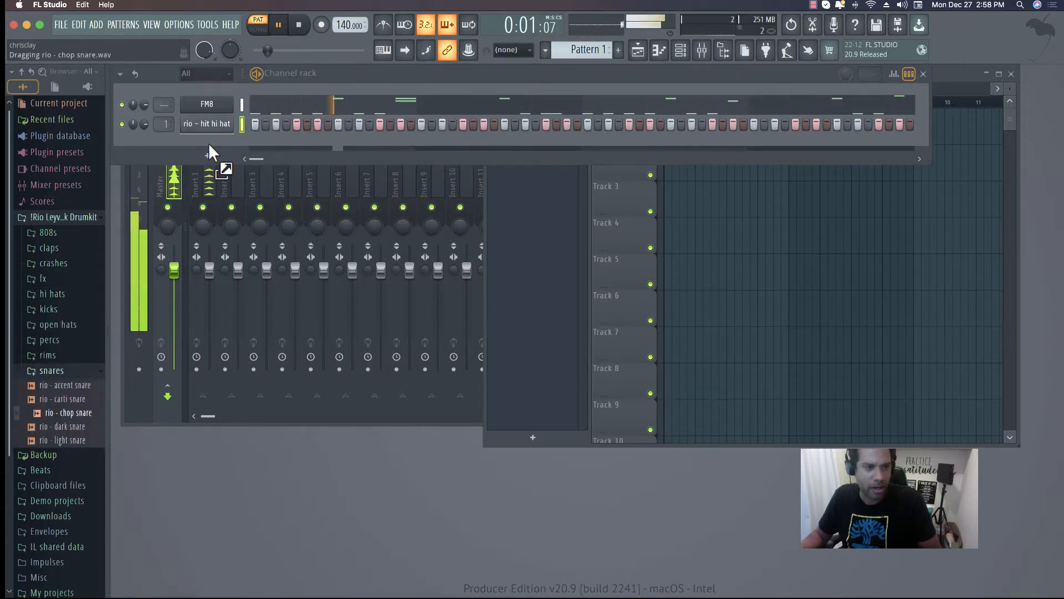
left_click_drag(210, 145, 209, 143)
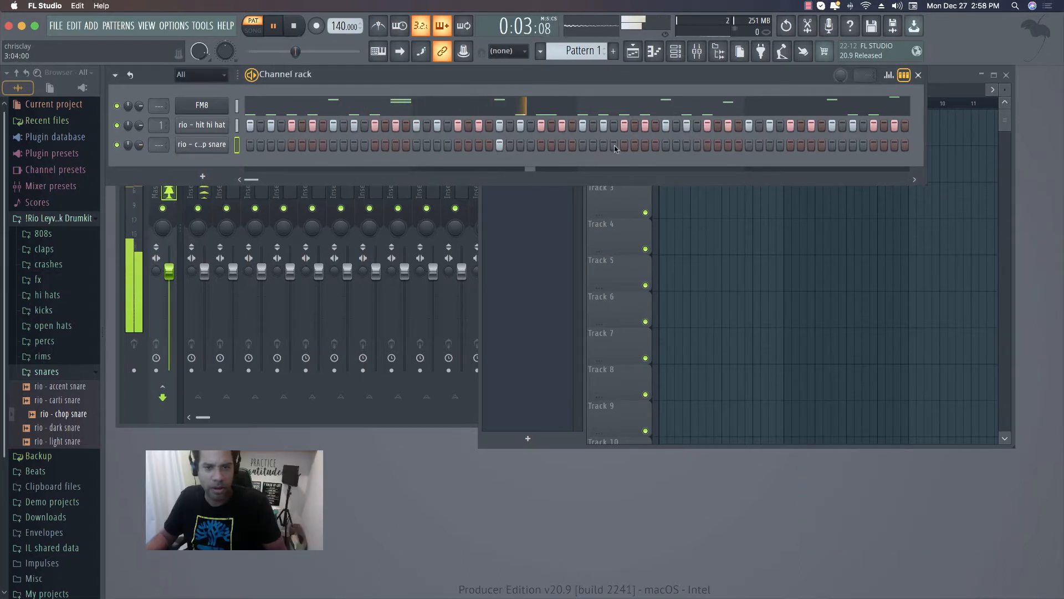
left_click(832, 143)
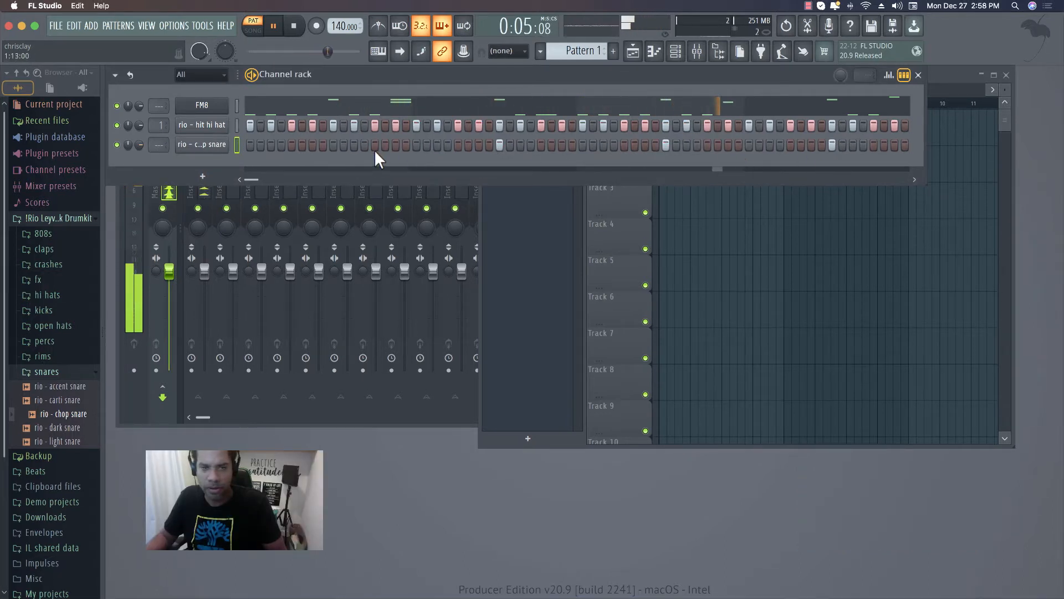
left_click(895, 143)
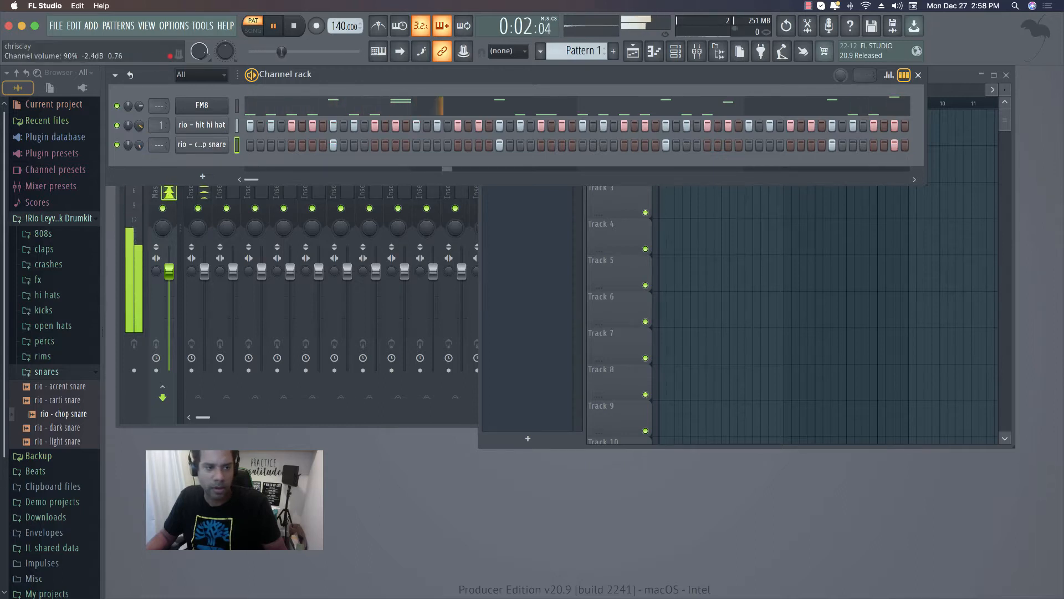
Add rio - dark snare as a new channel with hits on steps 9, 15, 19, 25, 41, 47, 51, 57 and 59.
left_click_drag(61, 427, 187, 166)
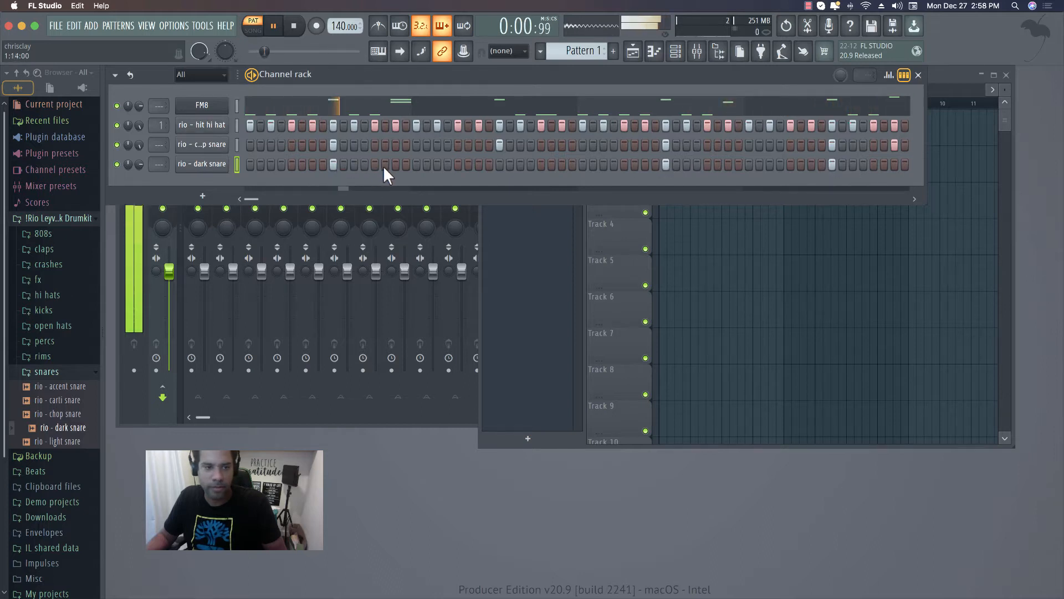
left_click(436, 165)
left_click(500, 164)
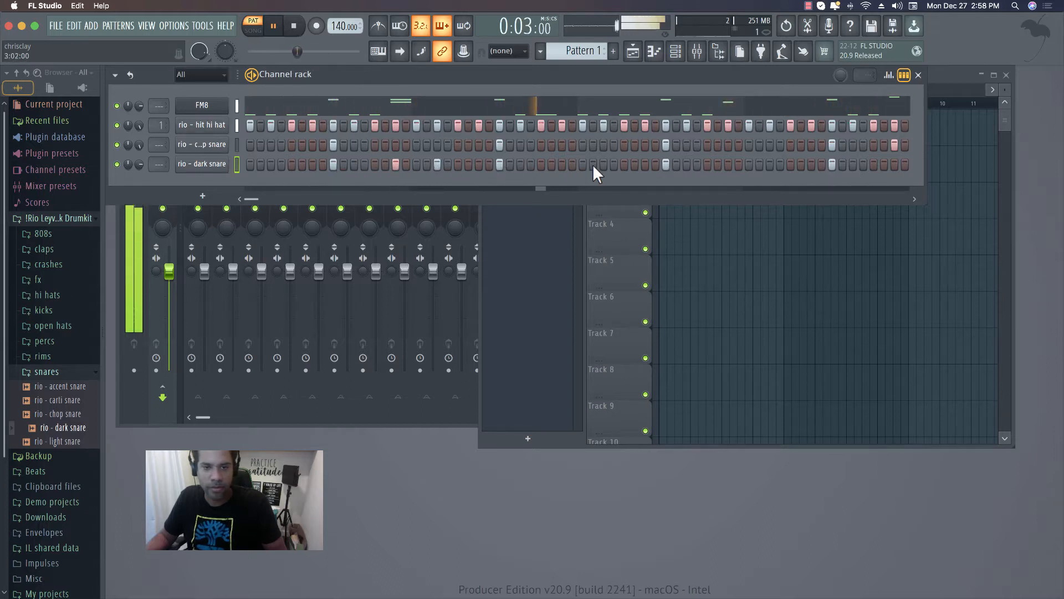
left_click(728, 164)
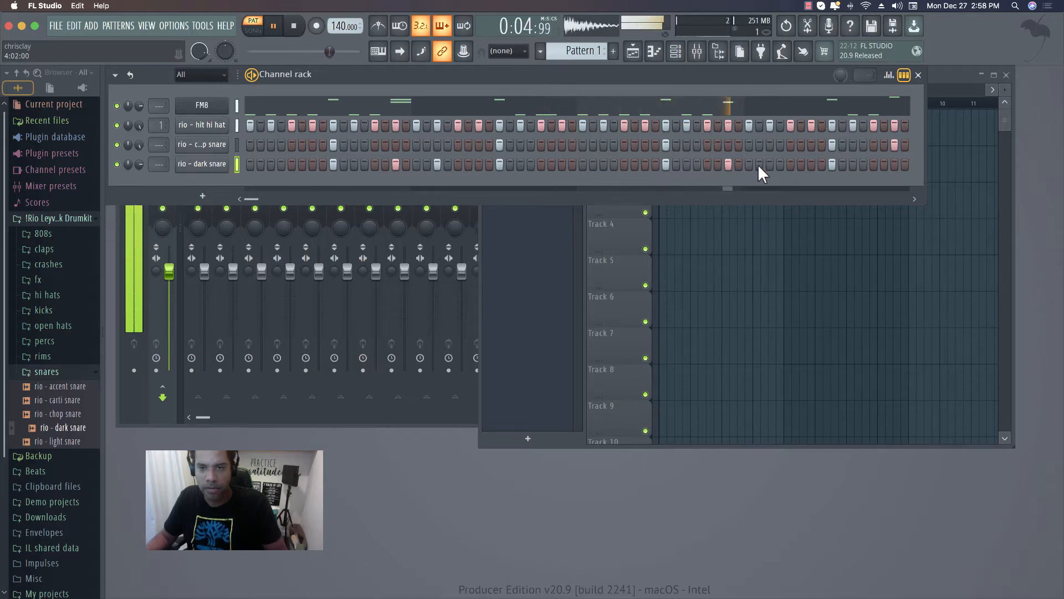
left_click(760, 164)
left_click(769, 164)
left_click(759, 165)
left_click(894, 164)
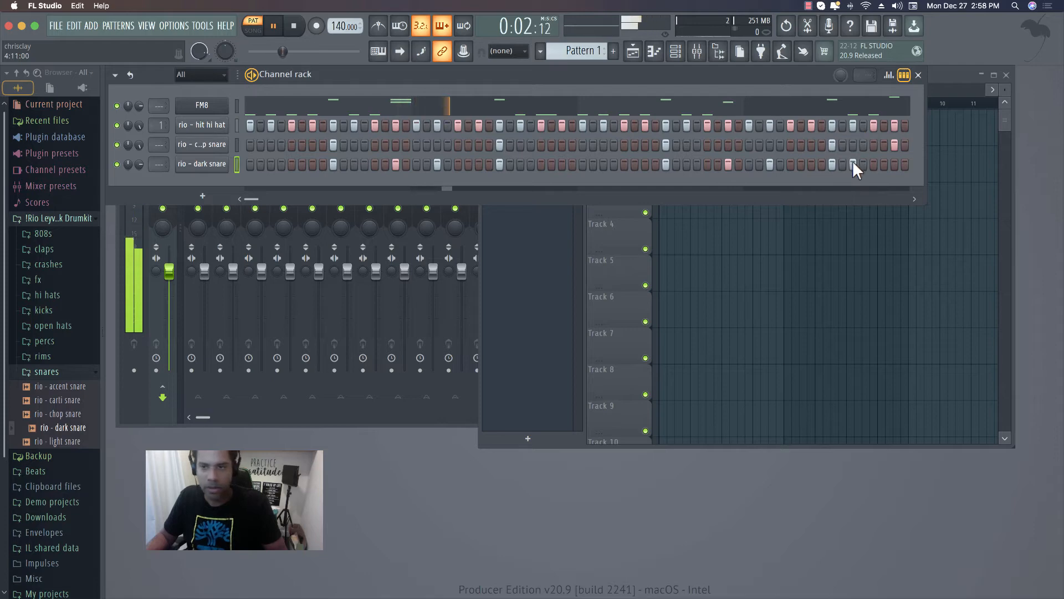
Add rio - insult kick from the kicks folder as a new channel below the dark snare.
left_click(54, 298)
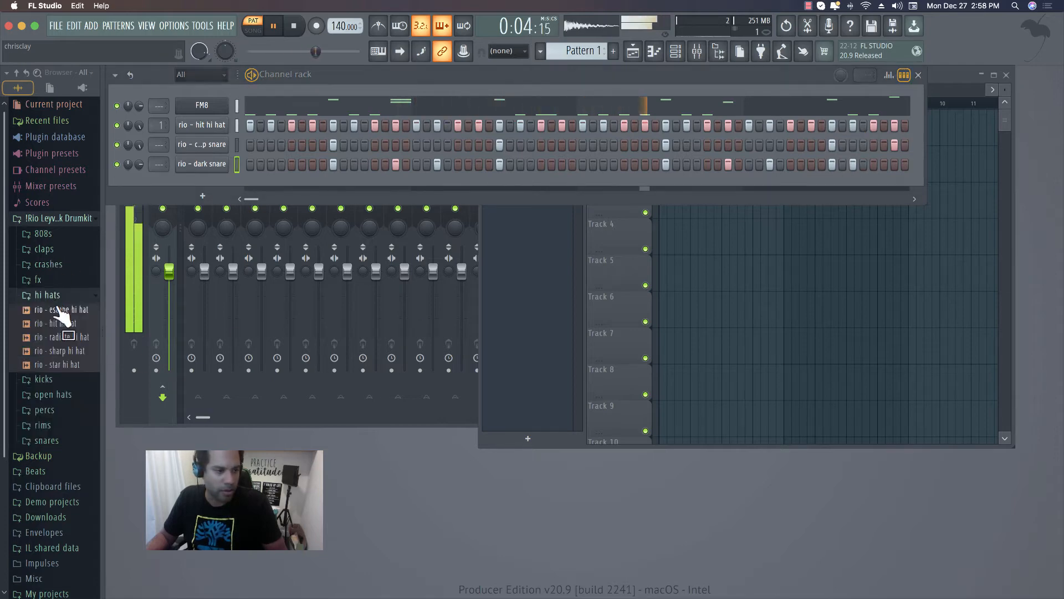
left_click(58, 308)
left_click(57, 299)
left_click(51, 311)
left_click_drag(55, 351, 256, 187)
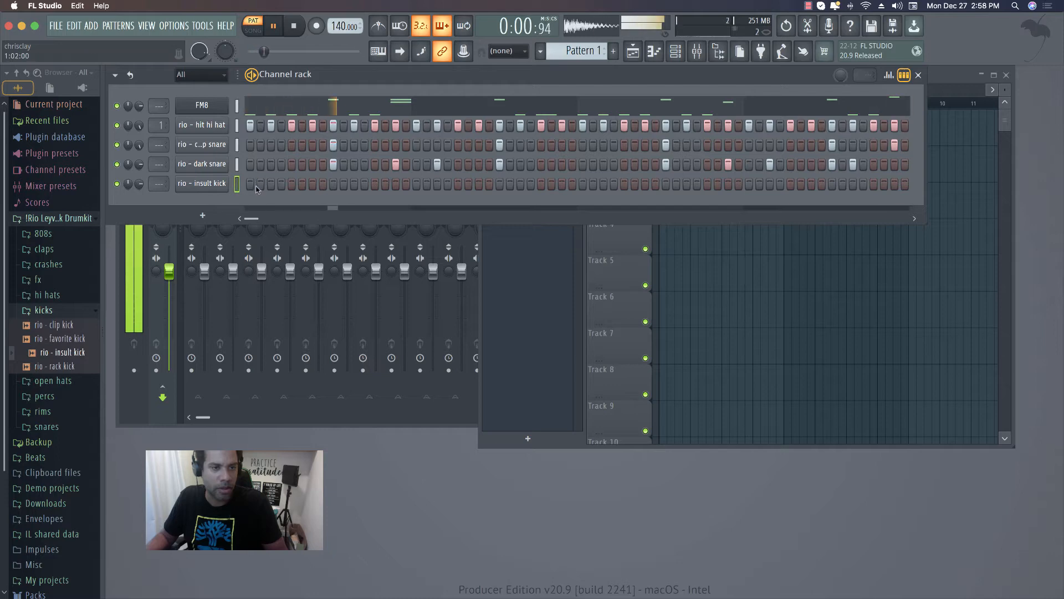
Place insult kick hits on steps 1, 21, 33, 37, 39 and 53.
left_click(624, 184)
left_click(645, 183)
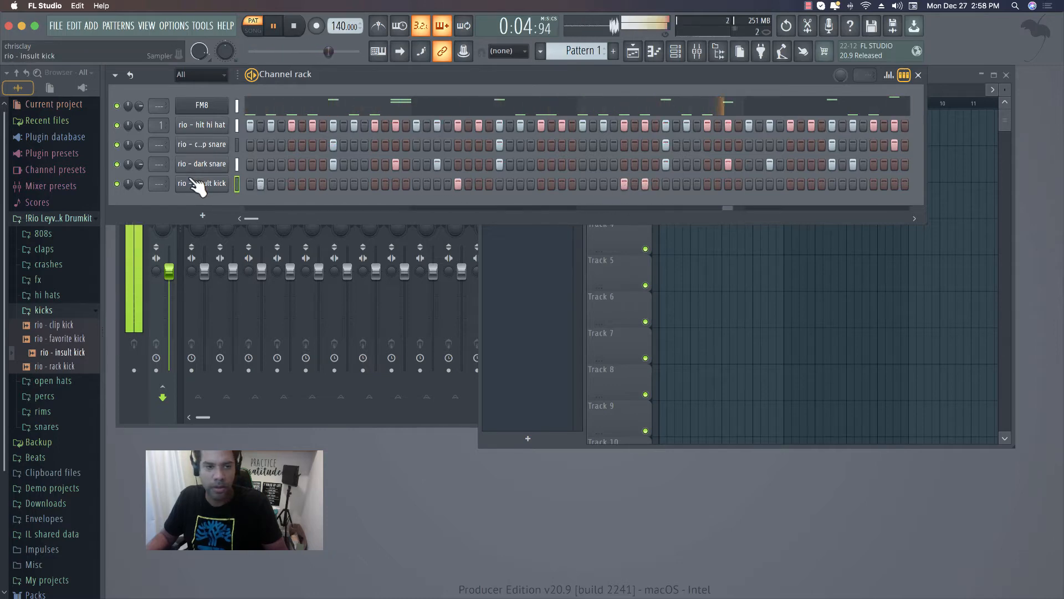
left_click(250, 183)
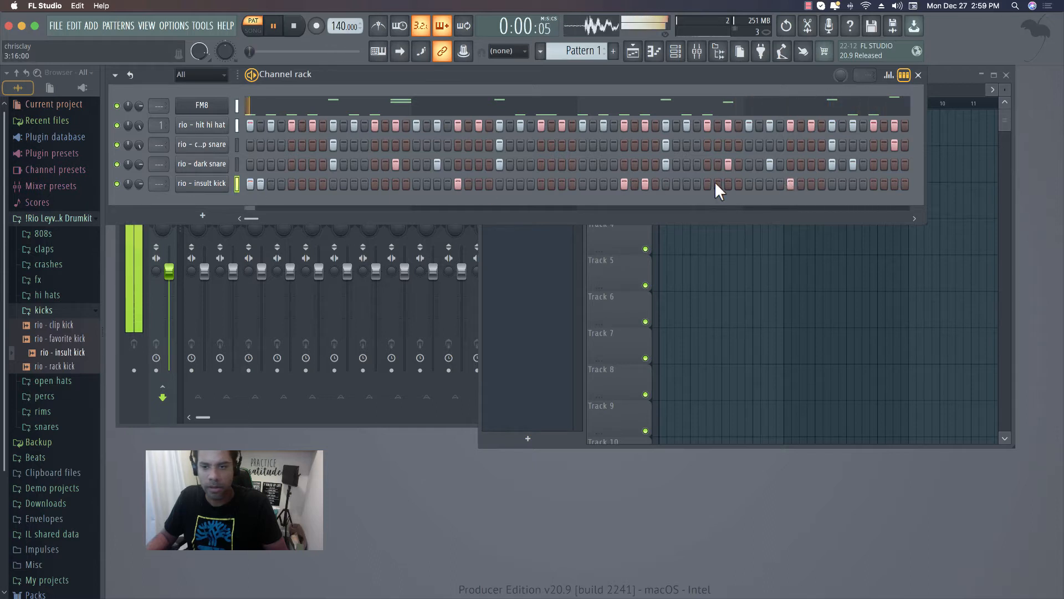
left_click(260, 184)
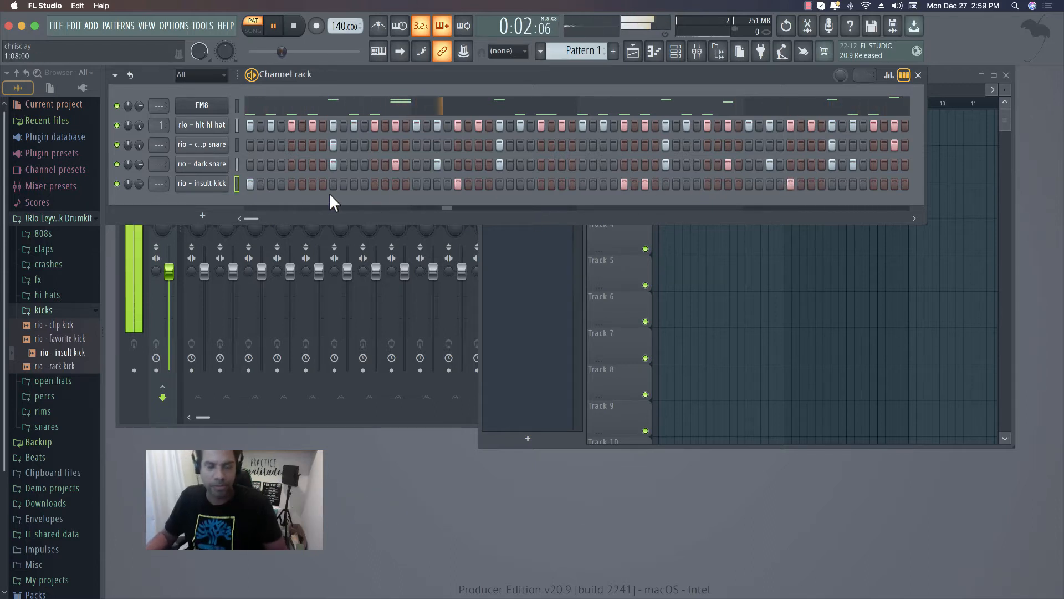
left_click(577, 185)
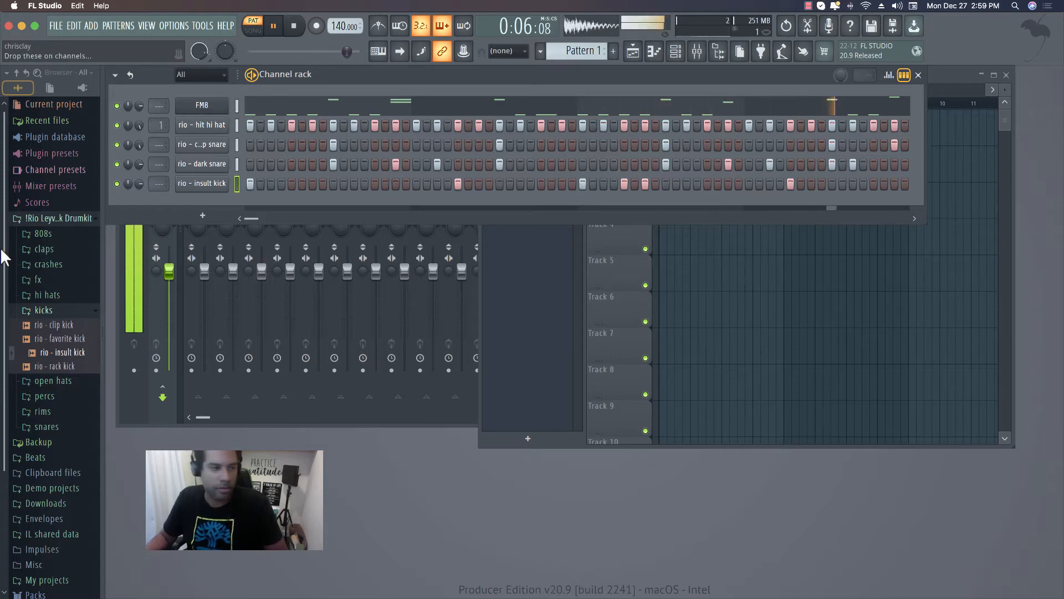
Add rio - extend 808 from the 808s folder as a new channel below the insult kick.
left_click(43, 234)
left_click(47, 275)
left_click_drag(179, 194, 245, 211)
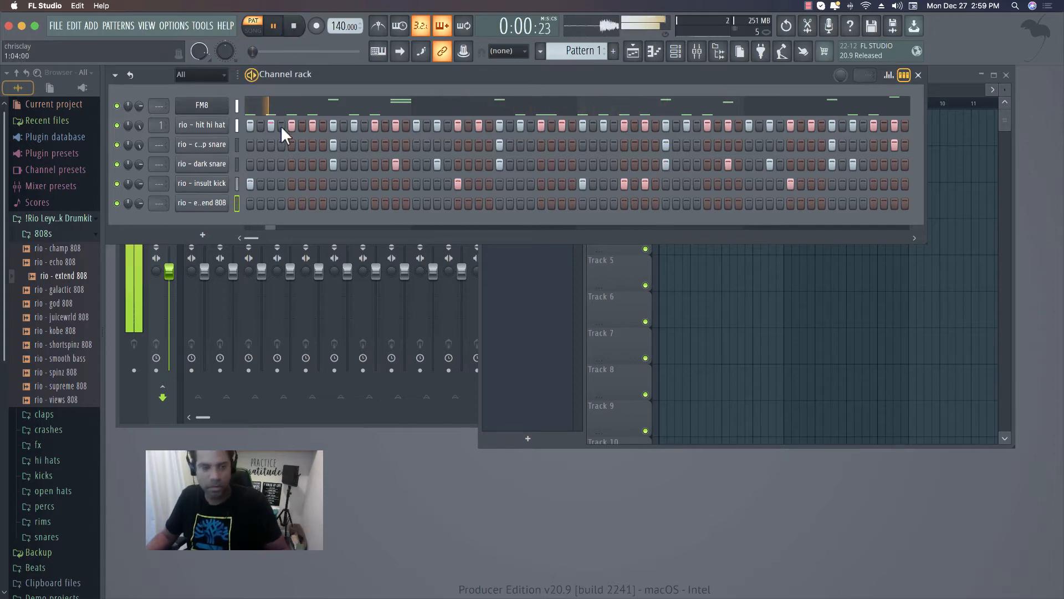
Draw five A5 notes in the extend 808 piano roll at 1:01, 2:05, 3:01, 4:05 and 4:11.
right_click(216, 203)
left_click(232, 198)
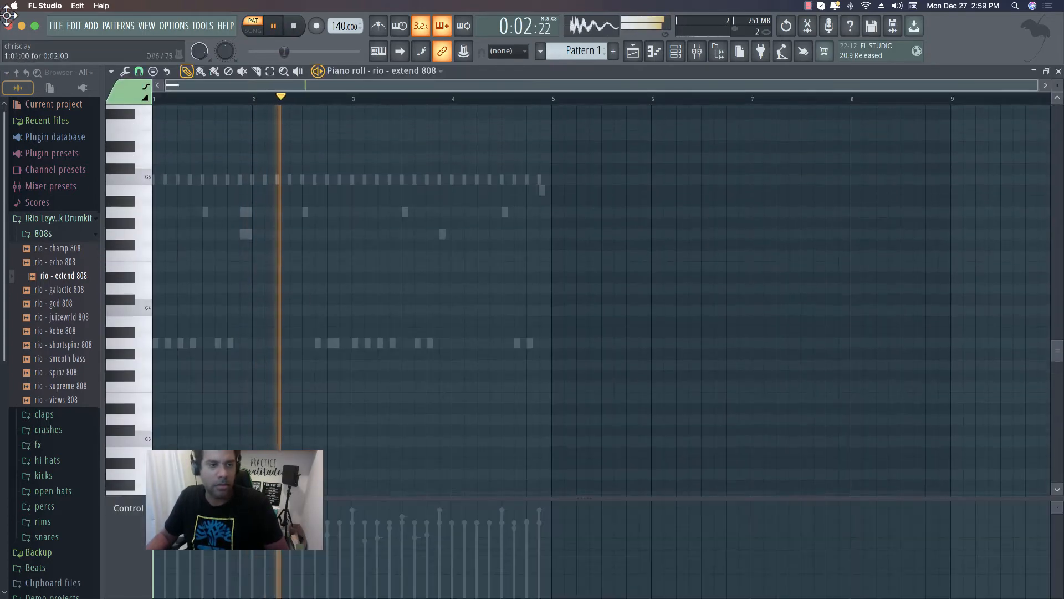
left_click(114, 183)
key("space")
left_click_drag(156, 182, 122, 175)
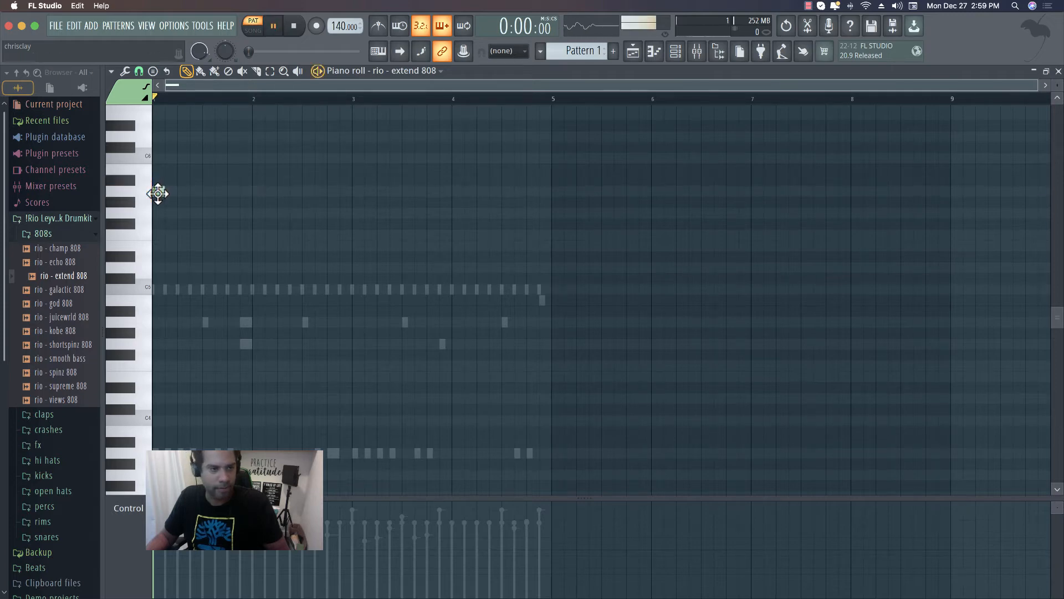
key("space")
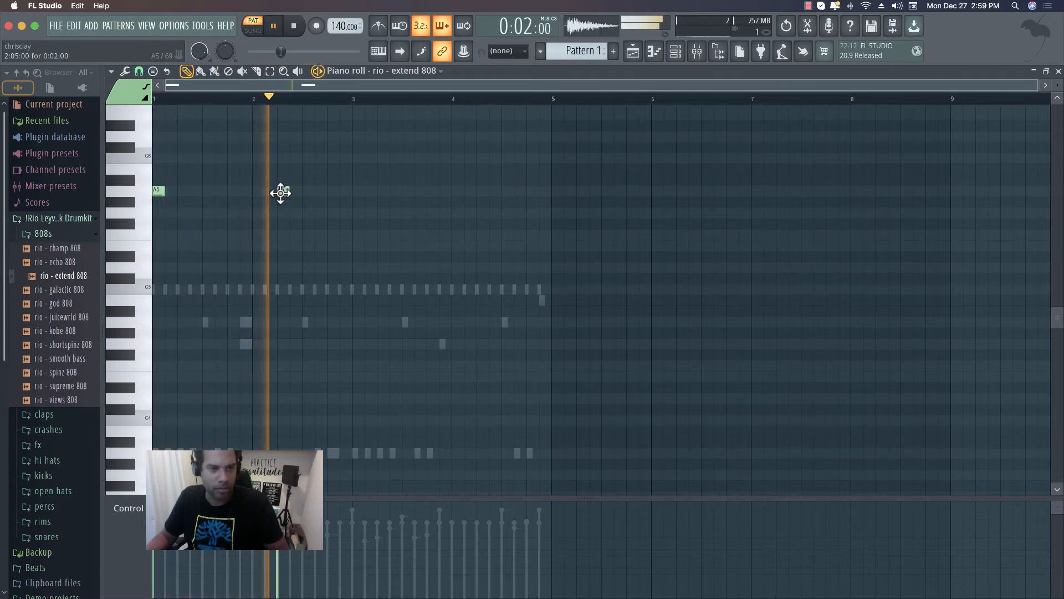
left_click(358, 190)
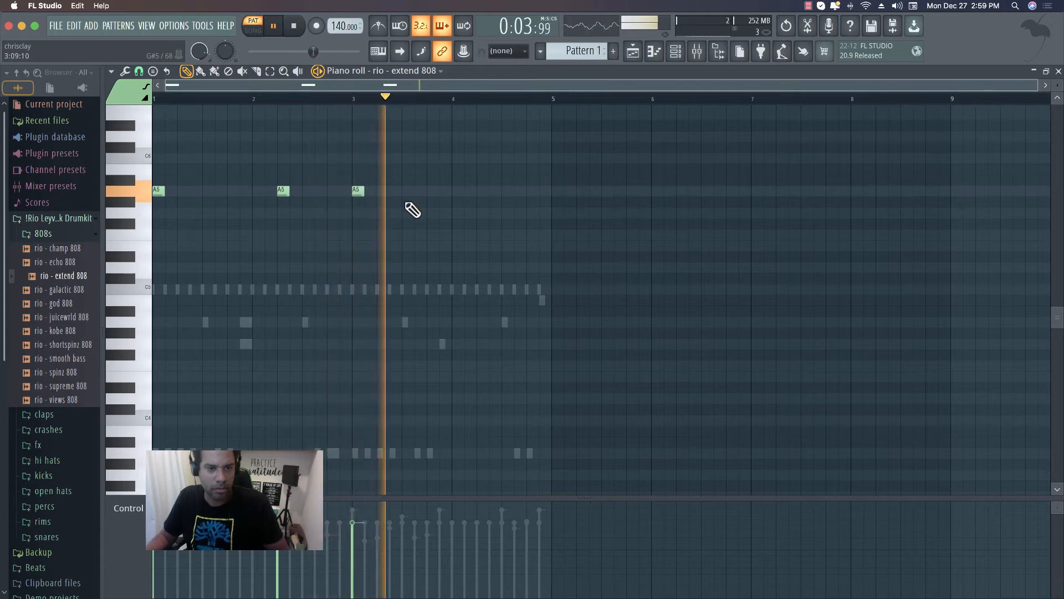
left_click(480, 190)
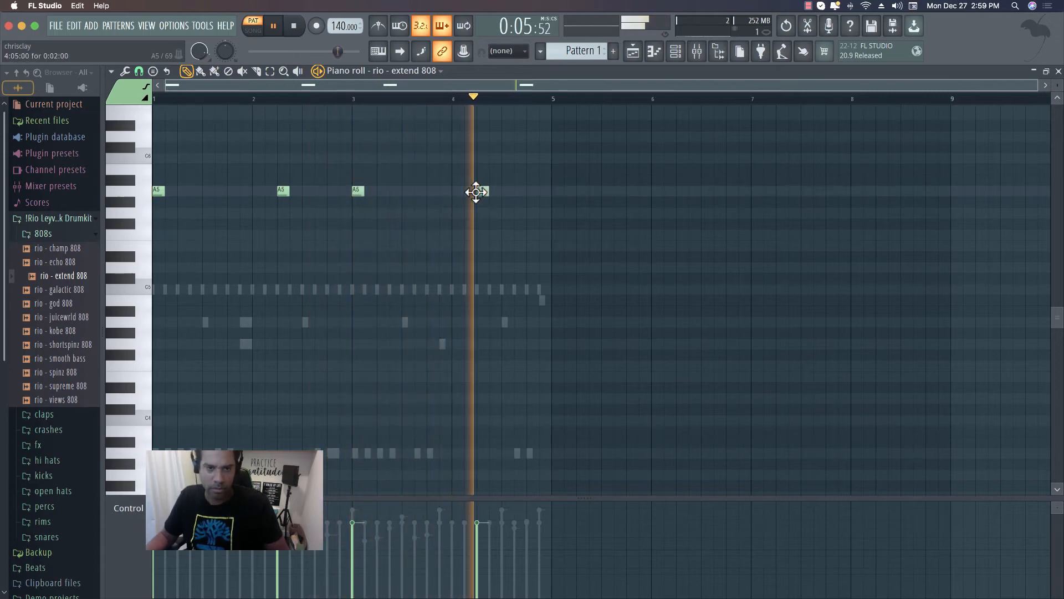
left_click(519, 190)
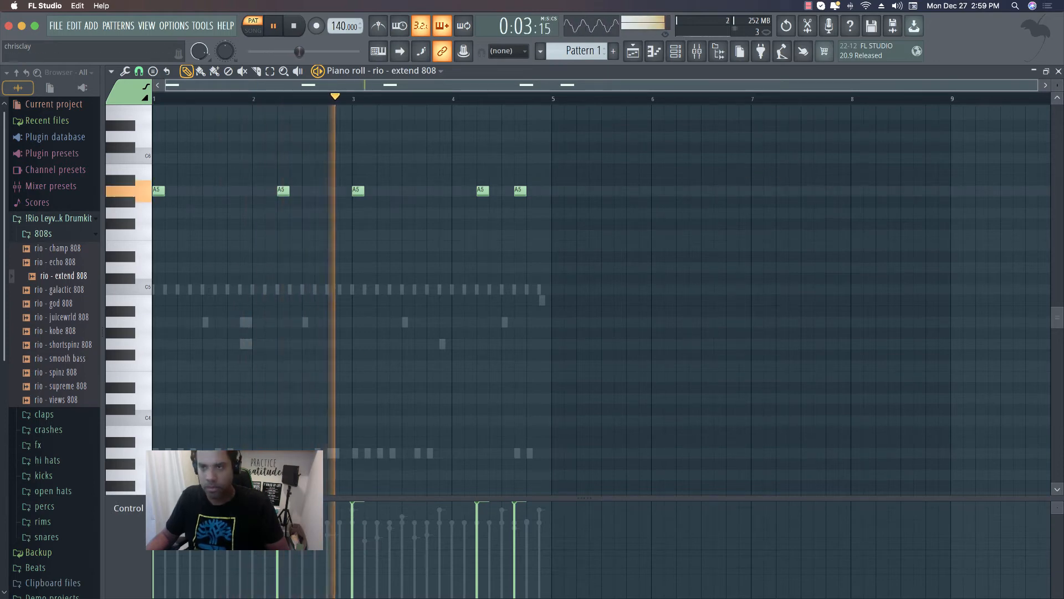
Enable Cut itself for the extend 808 channel and lower its channel volume to 63%.
key("Escape")
right_click(227, 206)
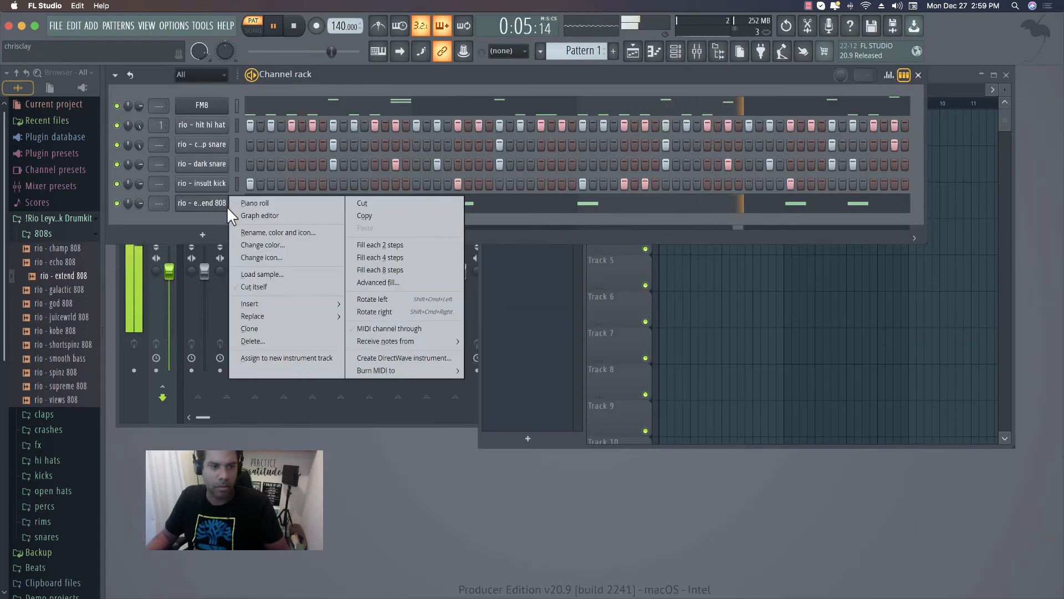
left_click(268, 291)
left_click_drag(139, 203, 138, 213)
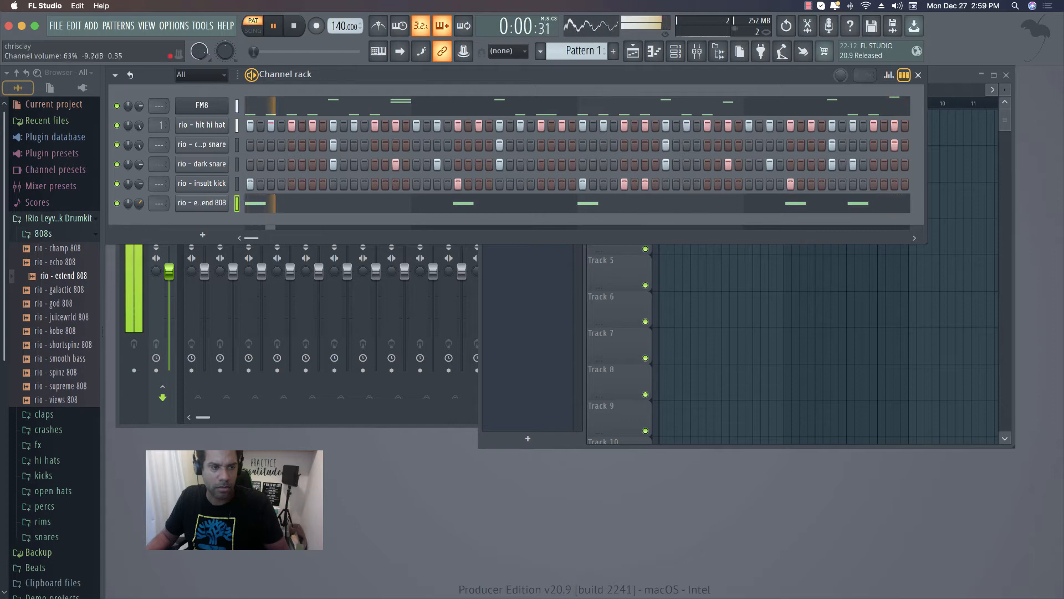
Transpose the extend 808 notes down one octave to A4 and extend them end to end with Quick legato.
left_click(247, 206)
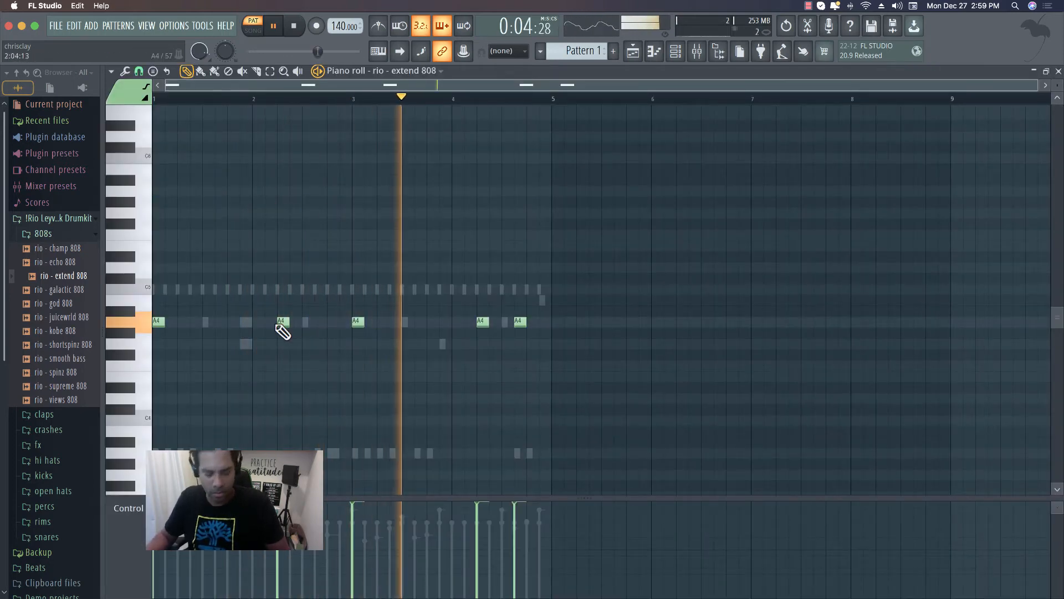
key("ctrl+l")
scroll(244, 321, "down", 3)
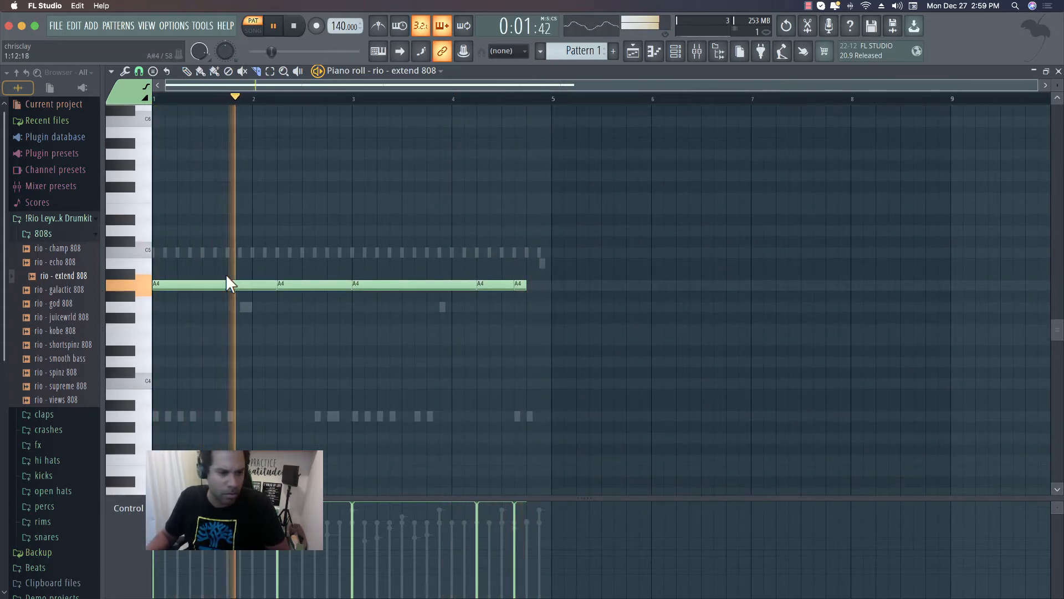
Slice the first long A4 note of the 808 at 1:13 and 2:01, checking it with playback.
left_click_drag(228, 275, 252, 306)
key("space")
key("space")
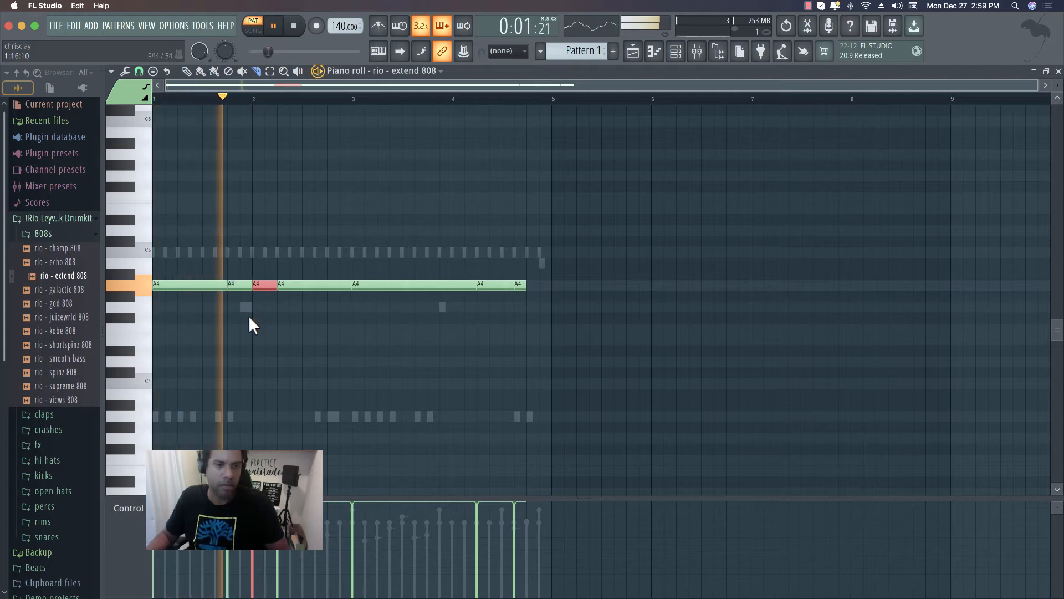
key("space")
key("space")
left_click(240, 261)
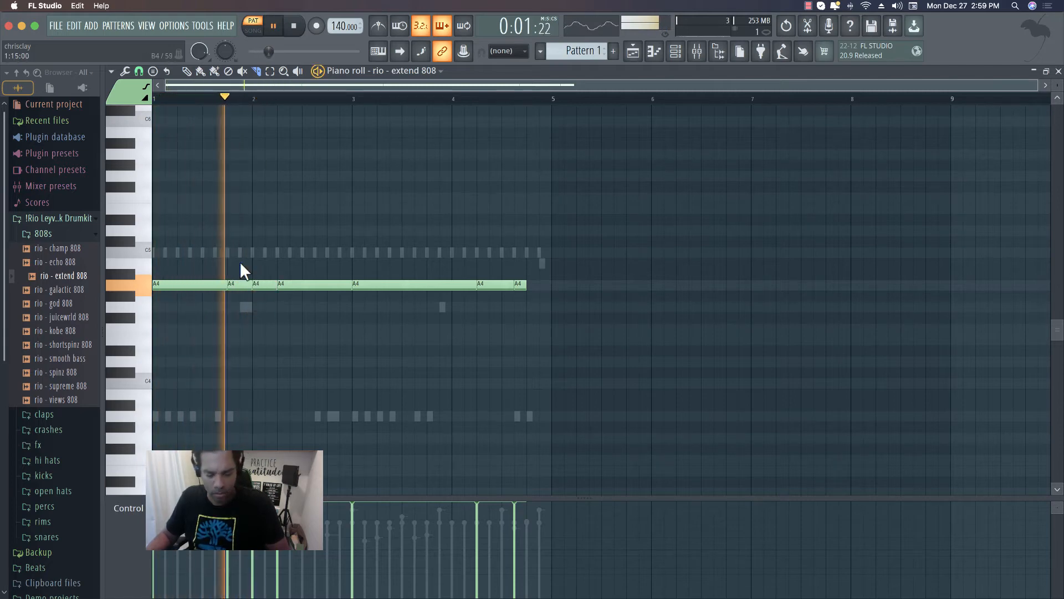
key("Delete")
key("ctrl+z")
key("space")
key("space")
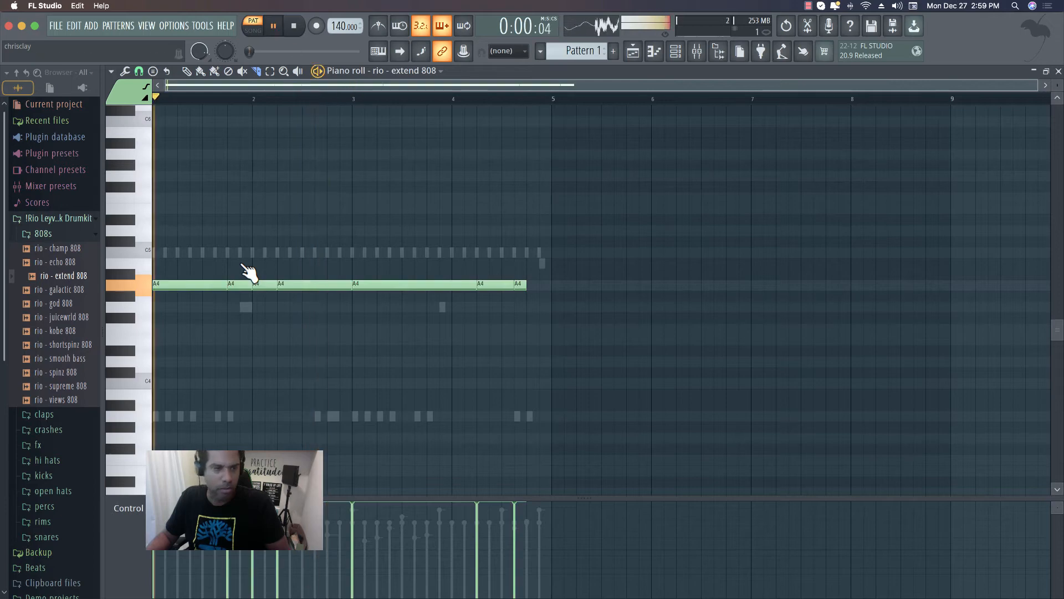
Slice the 808's A4 note between 1:13 and 2:01 once more at 1:15.
left_click_drag(239, 277, 237, 301)
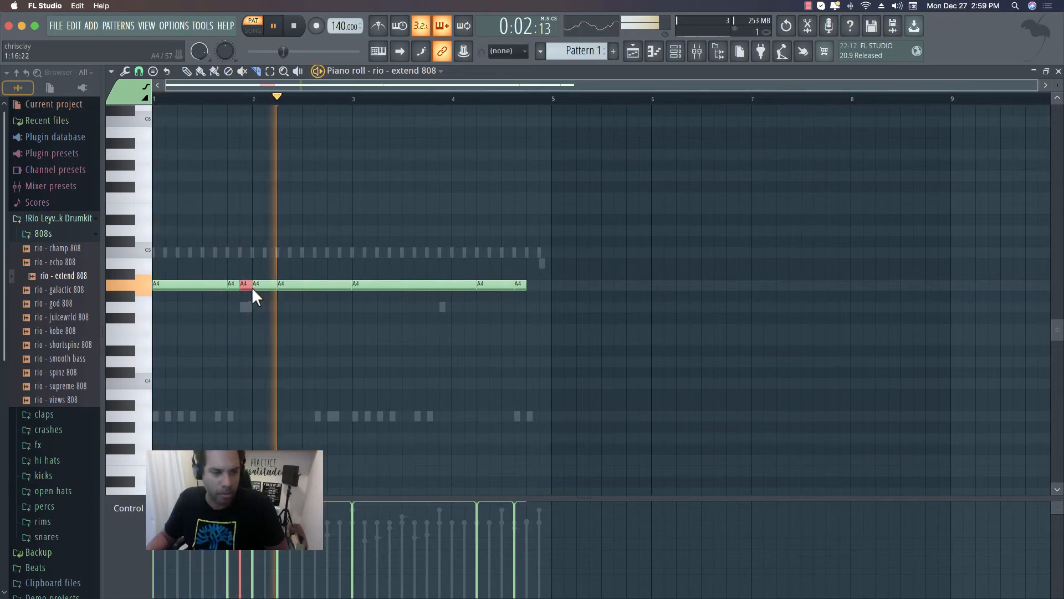
Delete the 808 note at 2:01 and transpose the remaining notes up from A4 to C#5, checking the change with playback.
key("space")
key("space")
right_click(258, 283)
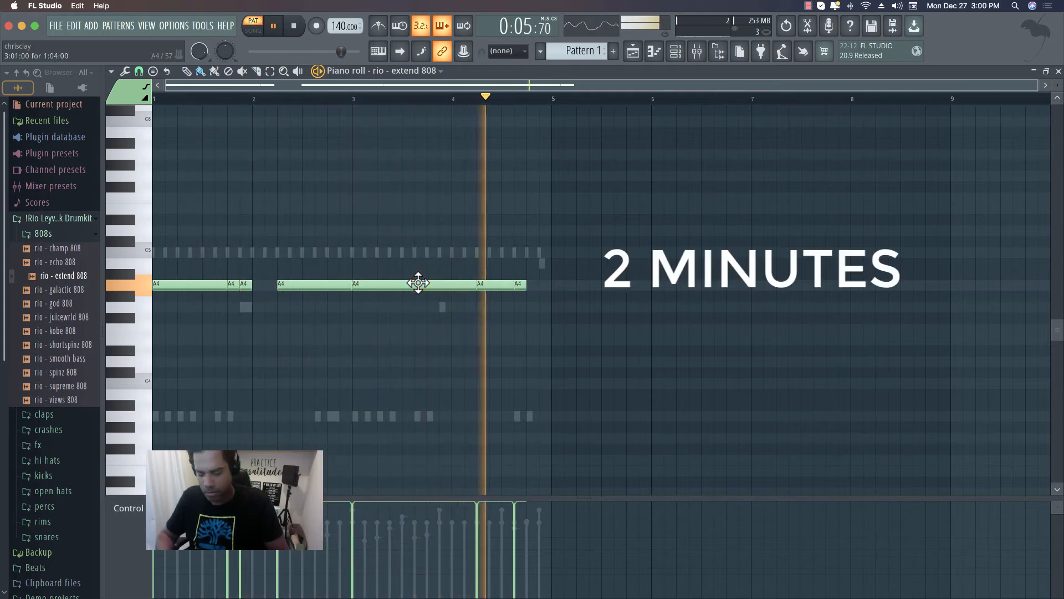
key("shift+Up")
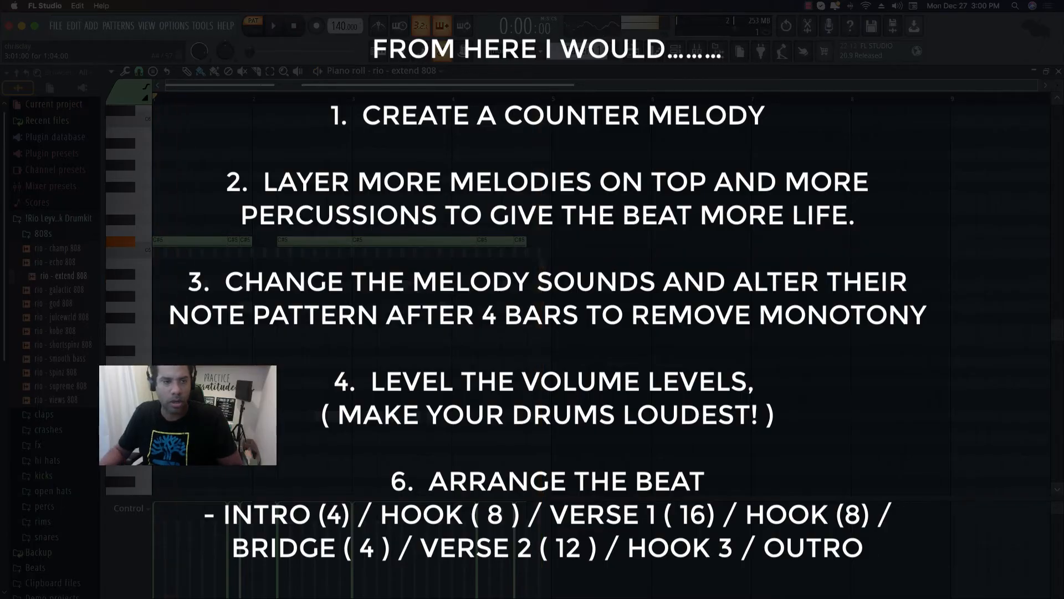
left_click(1058, 71)
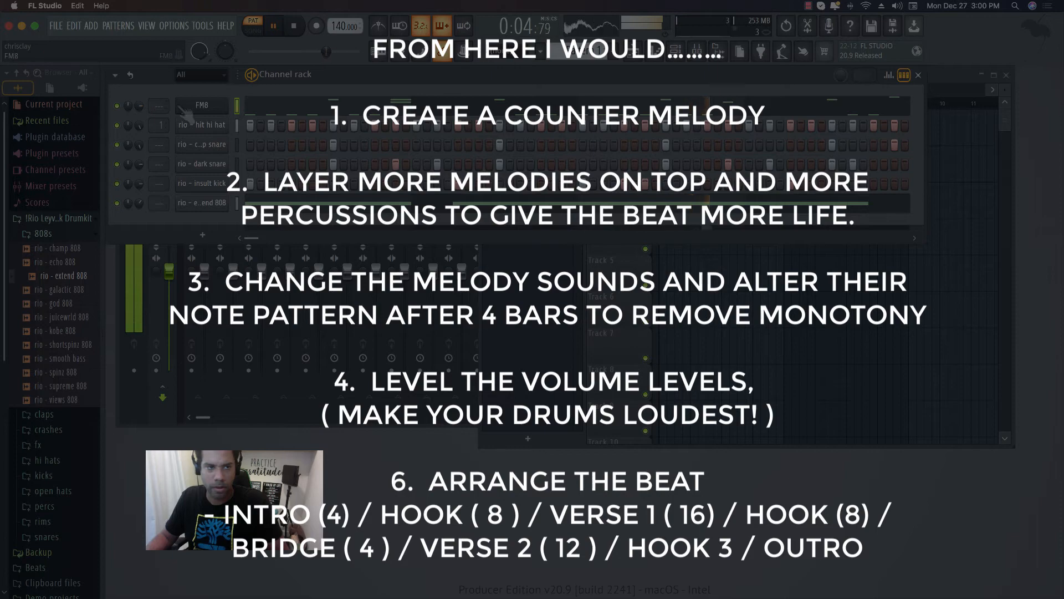
Clone the FM8 channel, close the clone's plugin window and select the new channel.
right_click(226, 103)
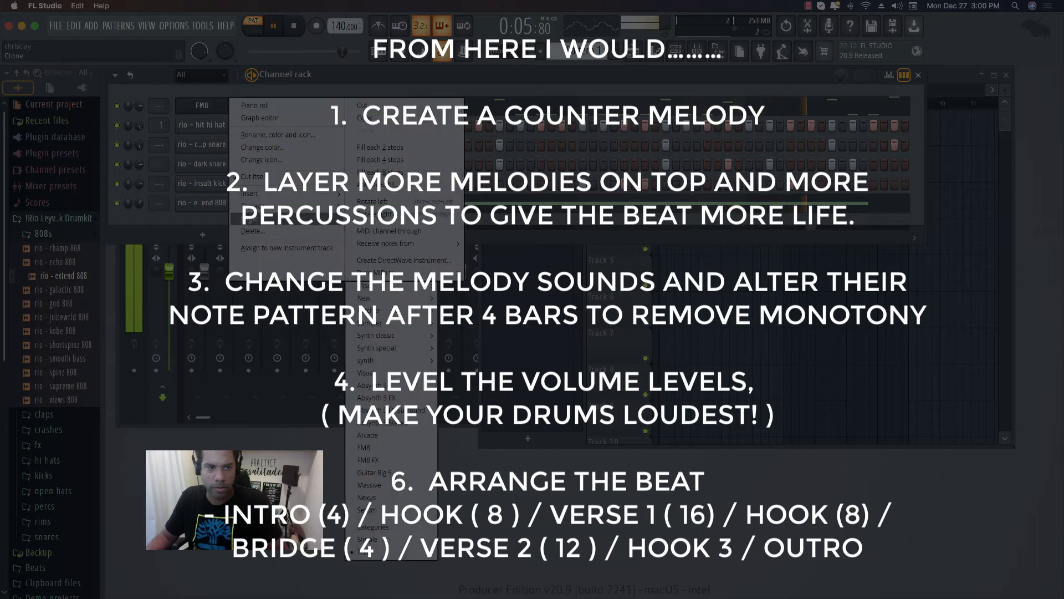
left_click(249, 219)
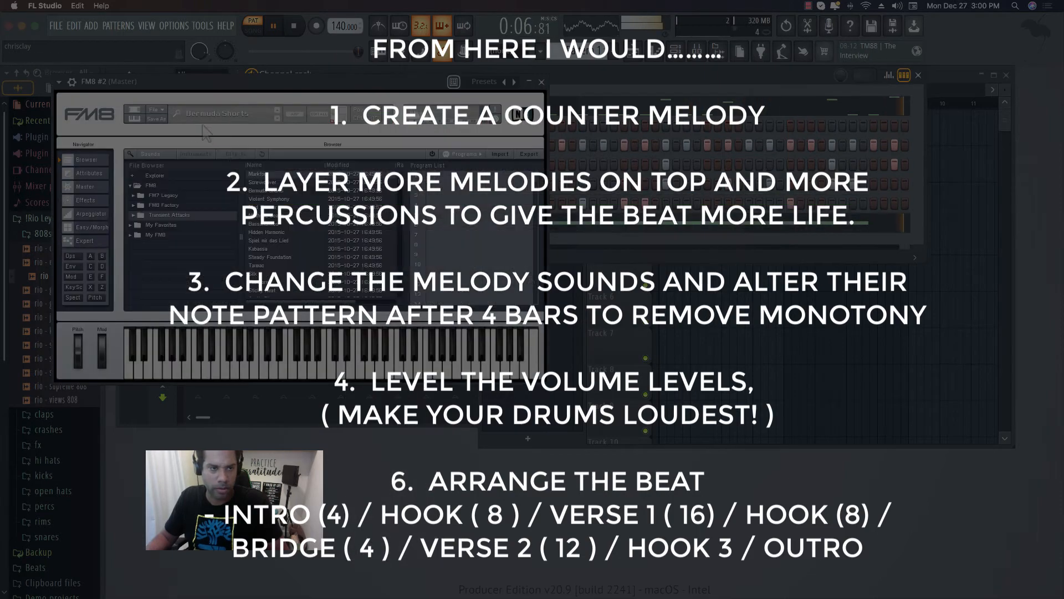
left_click(541, 82)
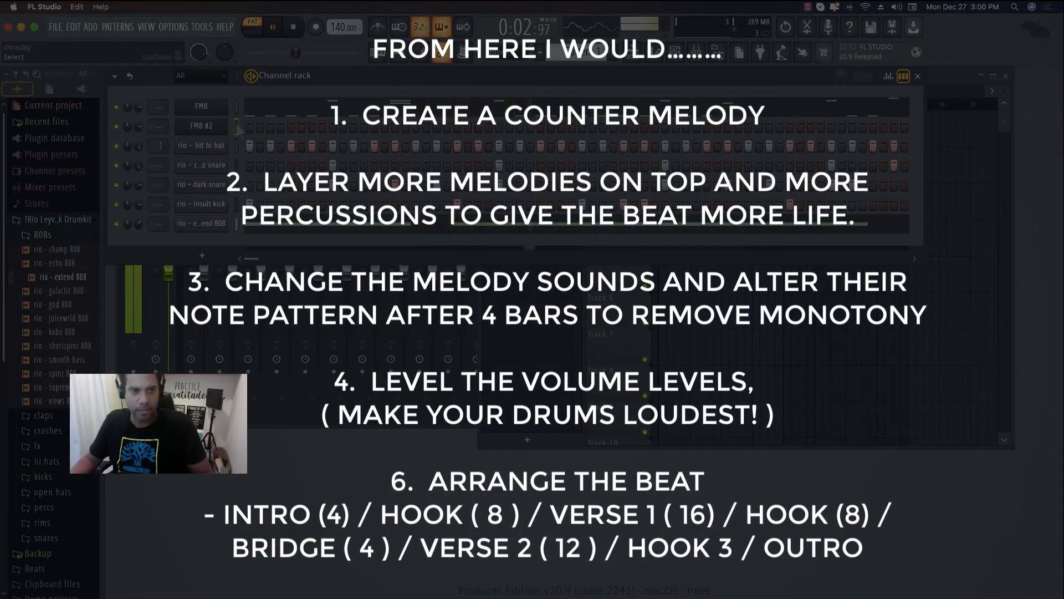
left_click(237, 126)
double_click(159, 126)
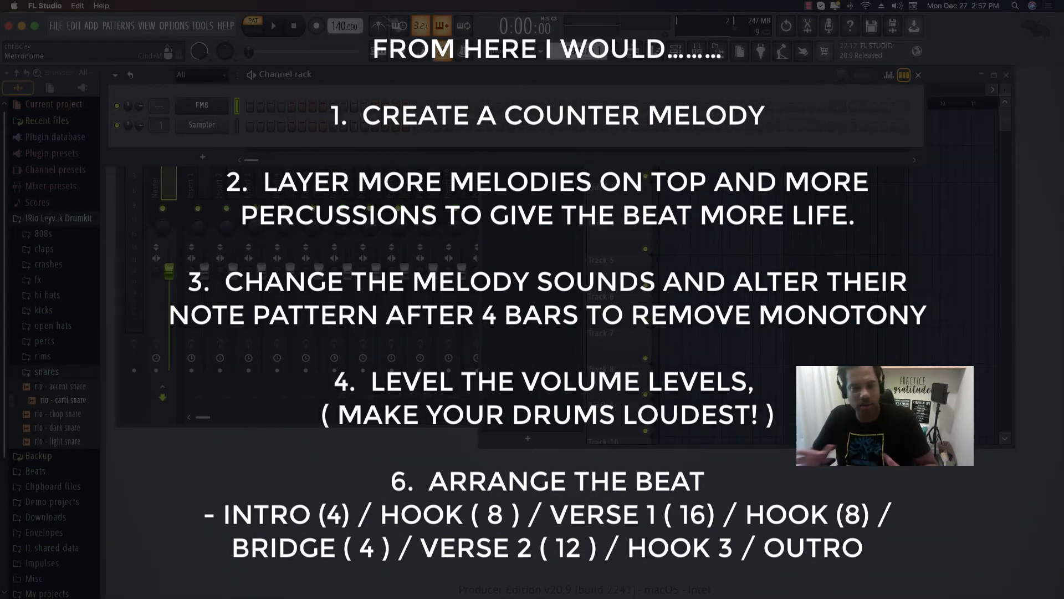
Turn on the metronome and record a melody into Pattern 1 with the FM8 channel at 140 BPM.
left_click(379, 25)
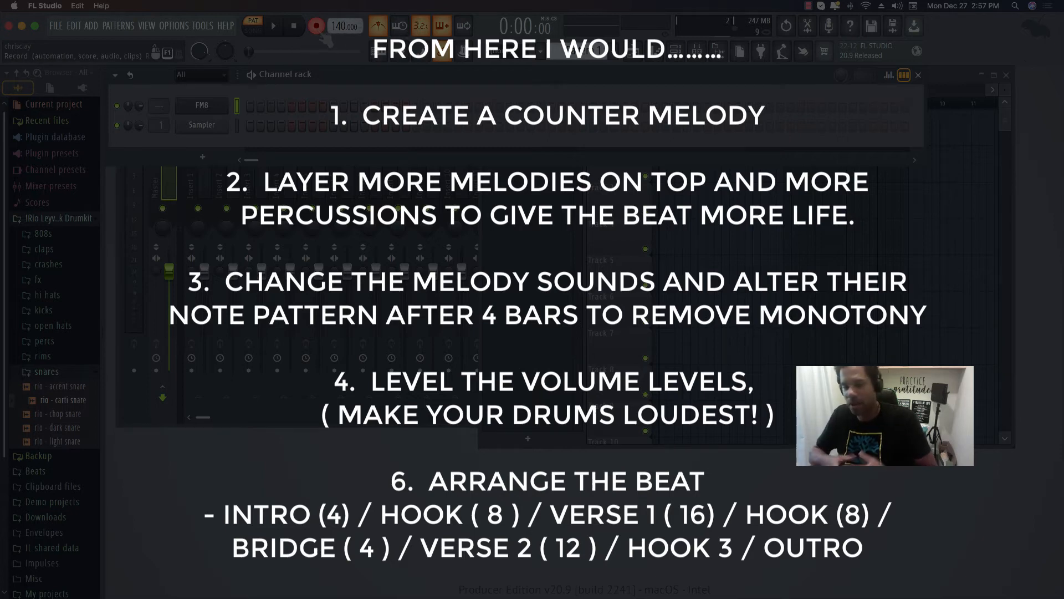
key("space")
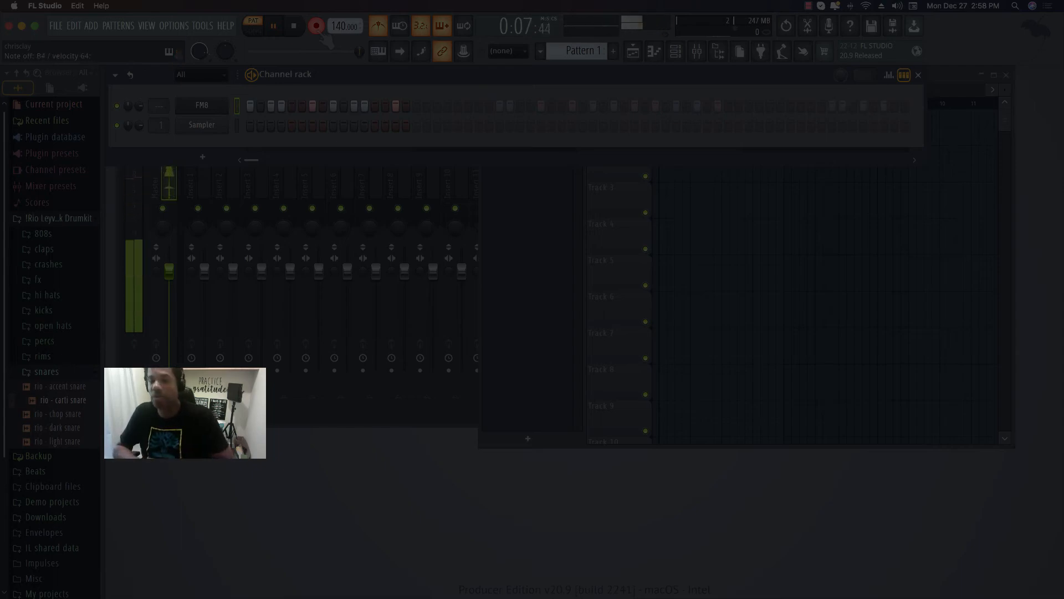
key("space")
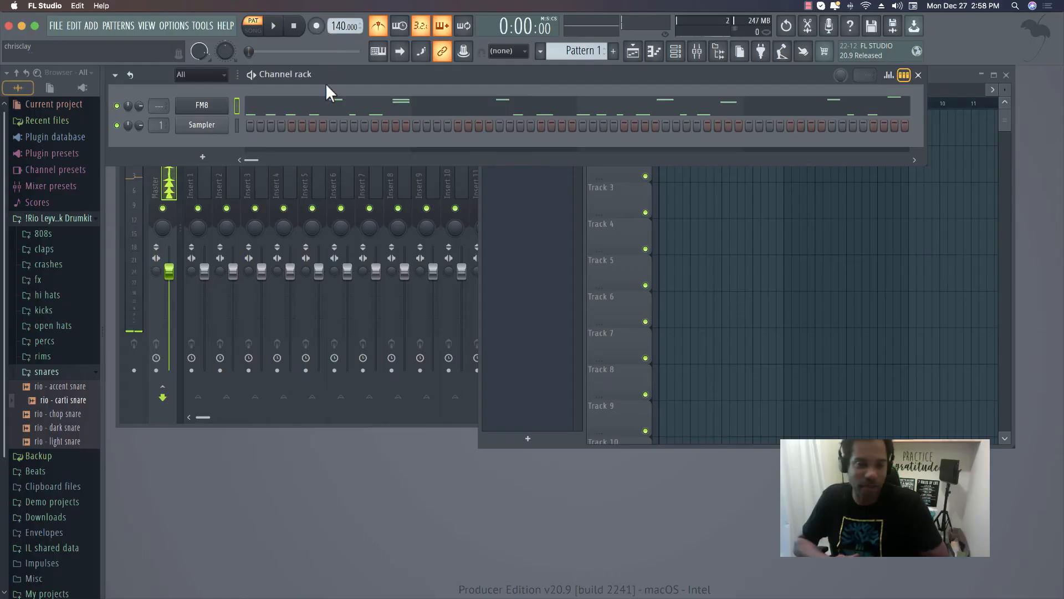
Play back the recorded FM8 melody in the piano roll and switch off the metronome.
left_click(332, 105)
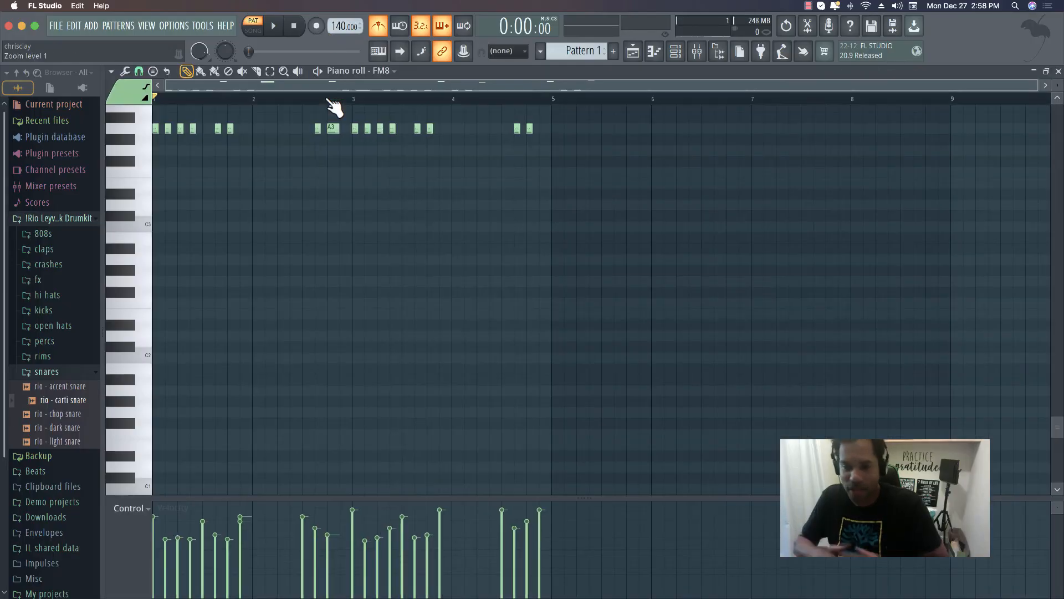
key("space")
scroll(368, 138, "up", 4)
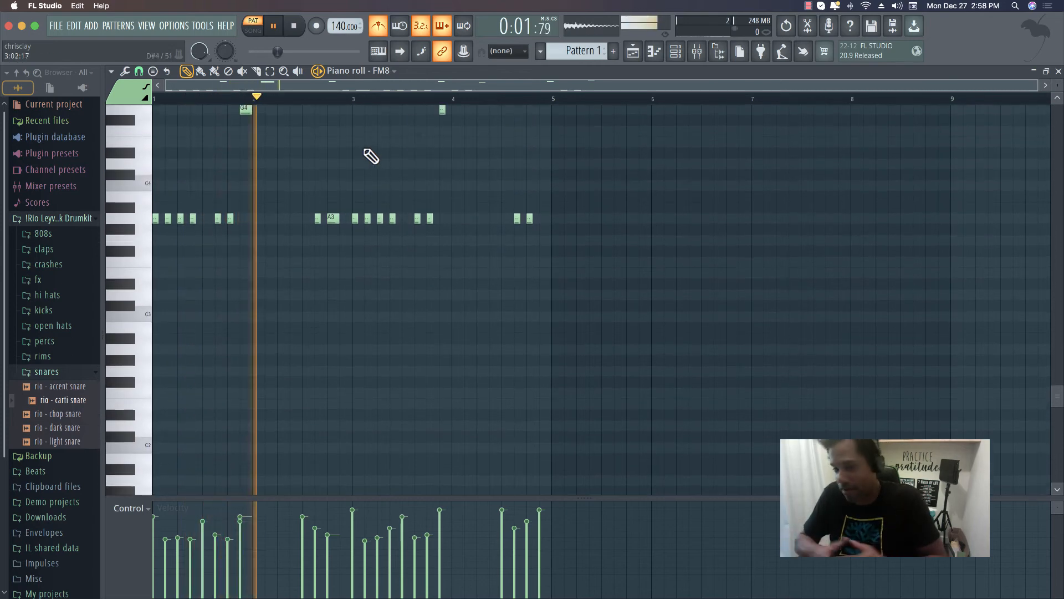
scroll(377, 158, "up", 1)
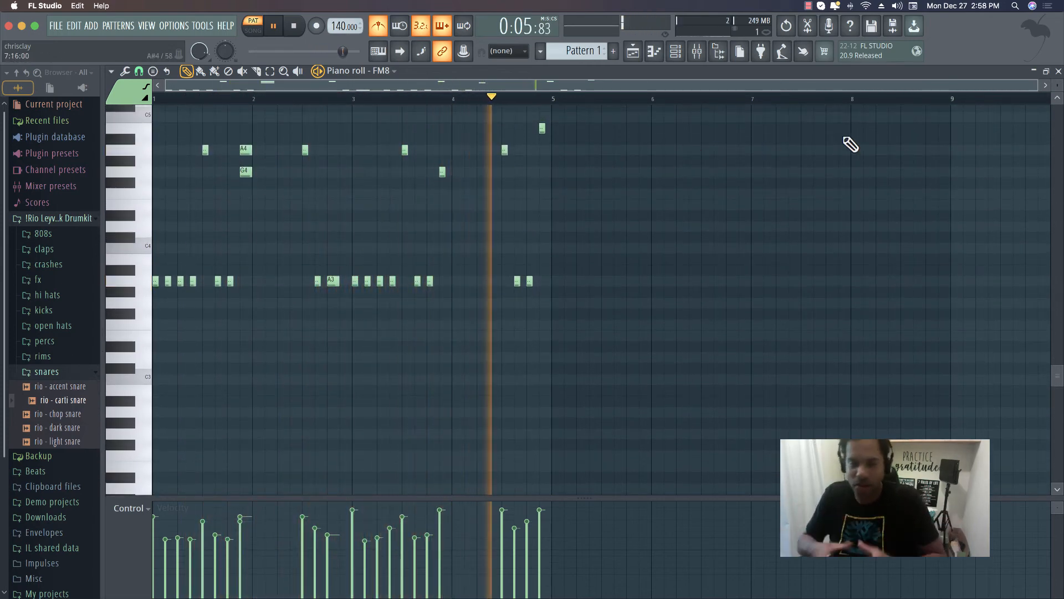
left_click(1059, 71)
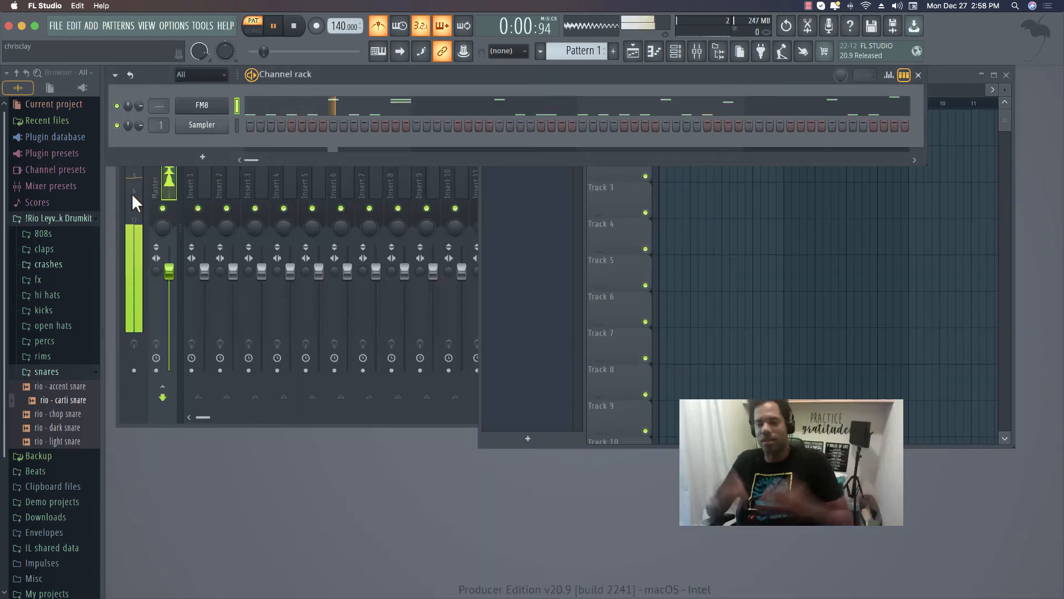
left_click(379, 29)
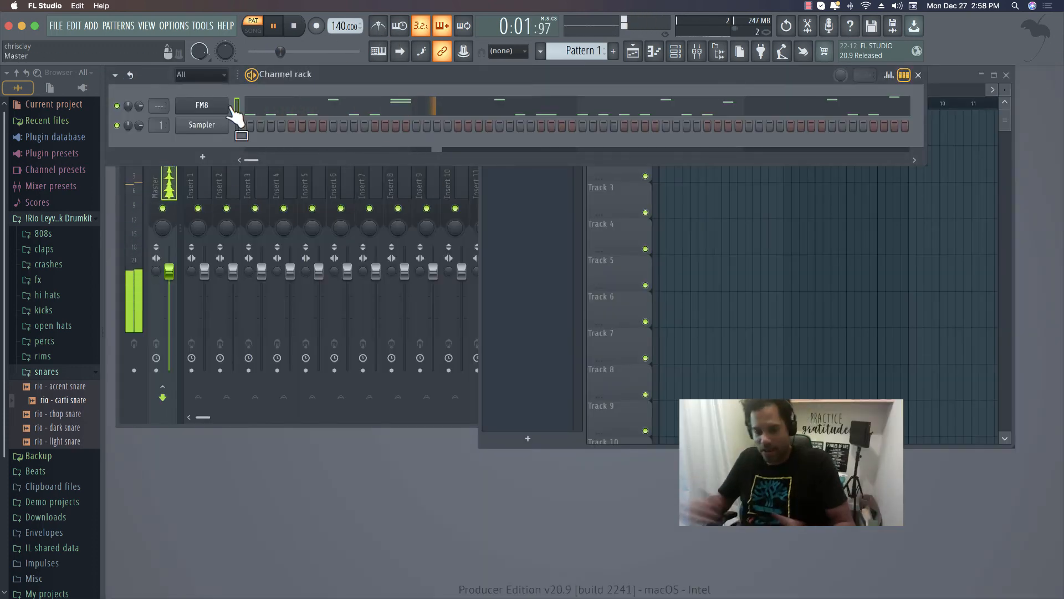
Load the rio - hit hi hat sample into the Sampler channel and fill each 2 steps.
left_click(47, 295)
left_click_drag(57, 317, 198, 124)
right_click(198, 125)
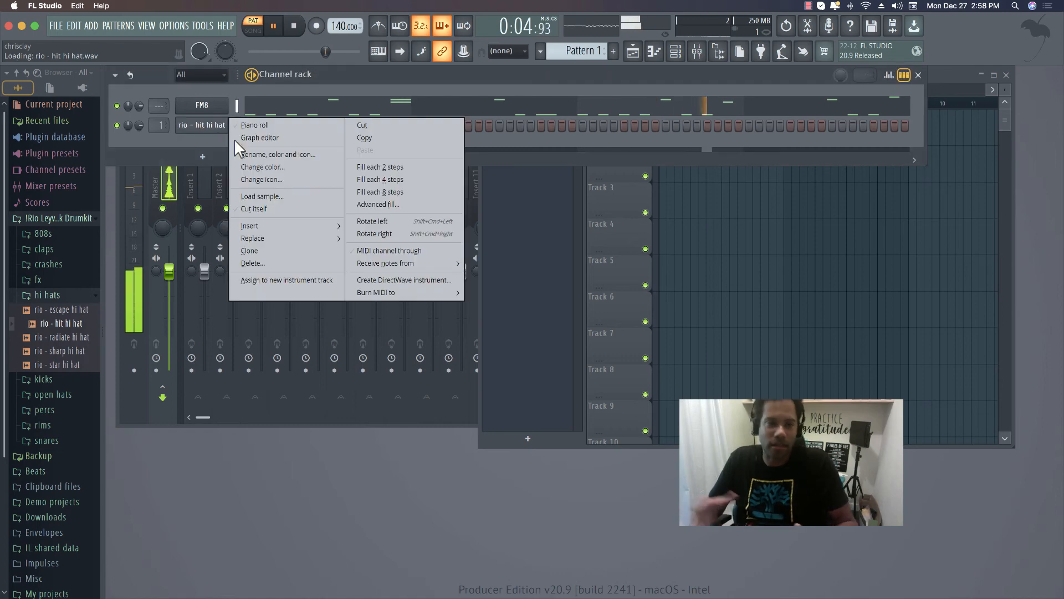
left_click(360, 168)
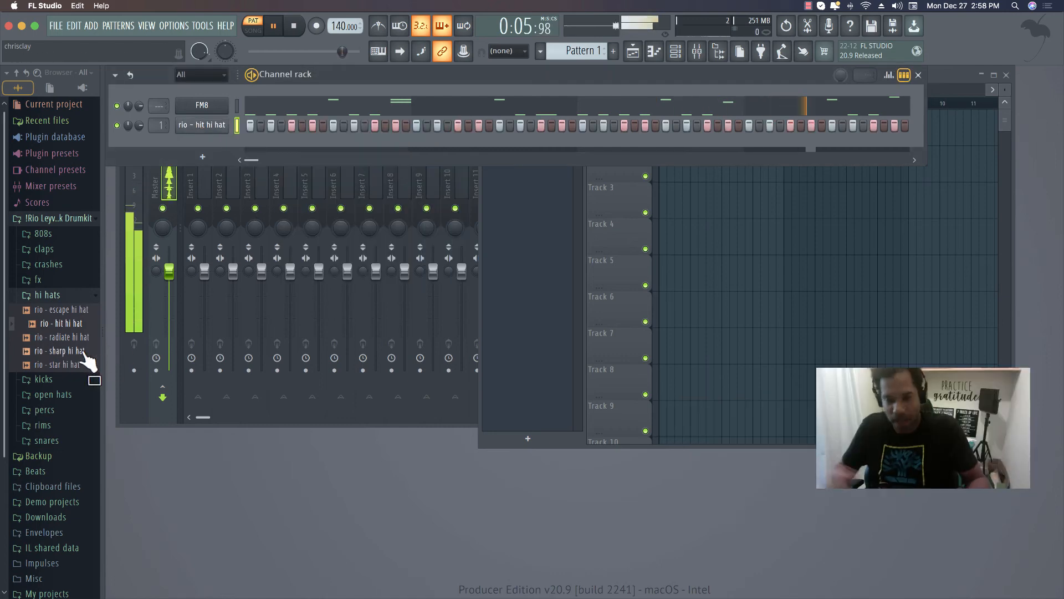
Add the rio - chop snare sample as a new channel and place hits on steps 9, 25, 41, 57 and 63.
left_click(47, 440)
left_click_drag(50, 417, 196, 145)
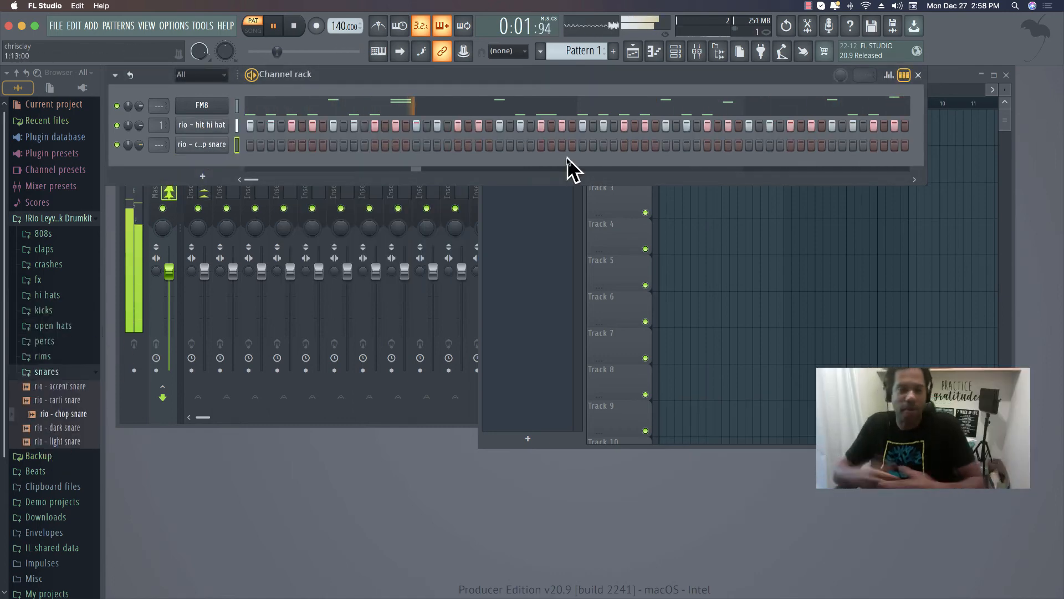
left_click(500, 145)
left_click(666, 145)
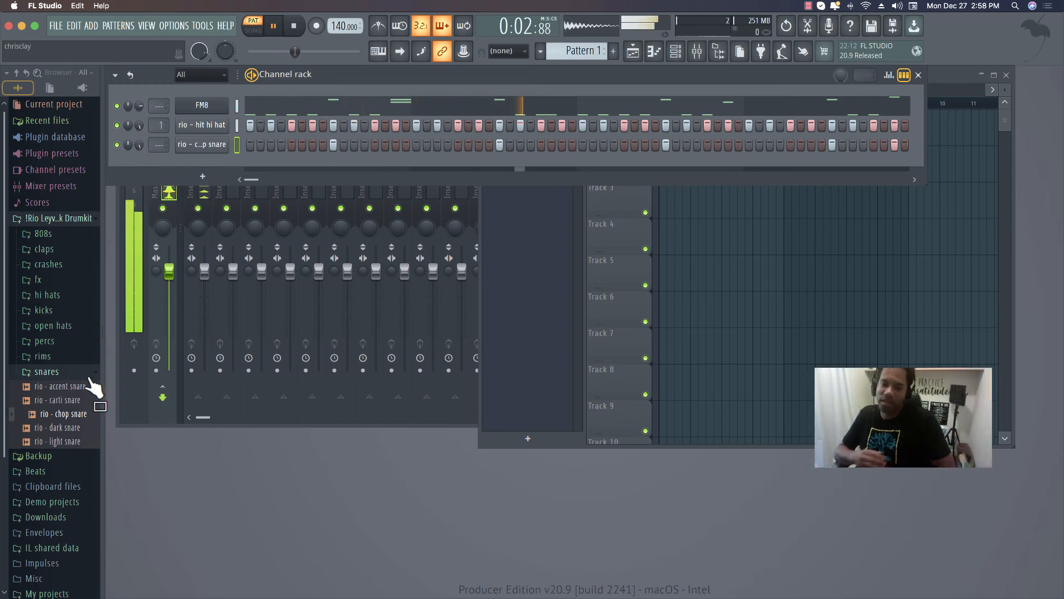
Add rio - dark snare as a new channel and place hits on steps 9, 15, 19, 25, 41, 47, 51, 57 and 59.
left_click_drag(61, 426, 187, 166)
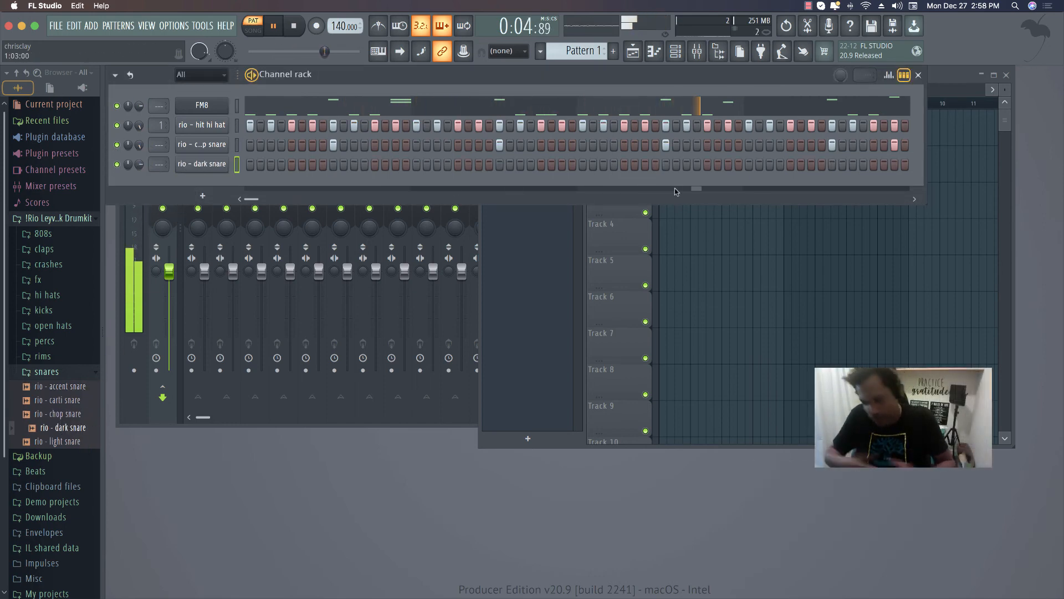
left_click(666, 165)
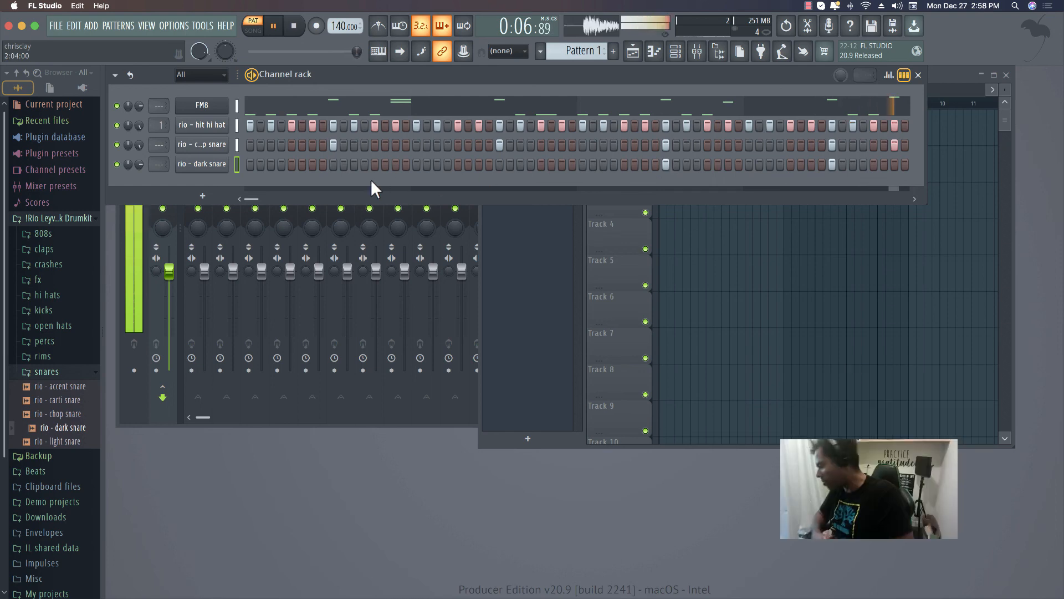
left_click(334, 164)
left_click(395, 164)
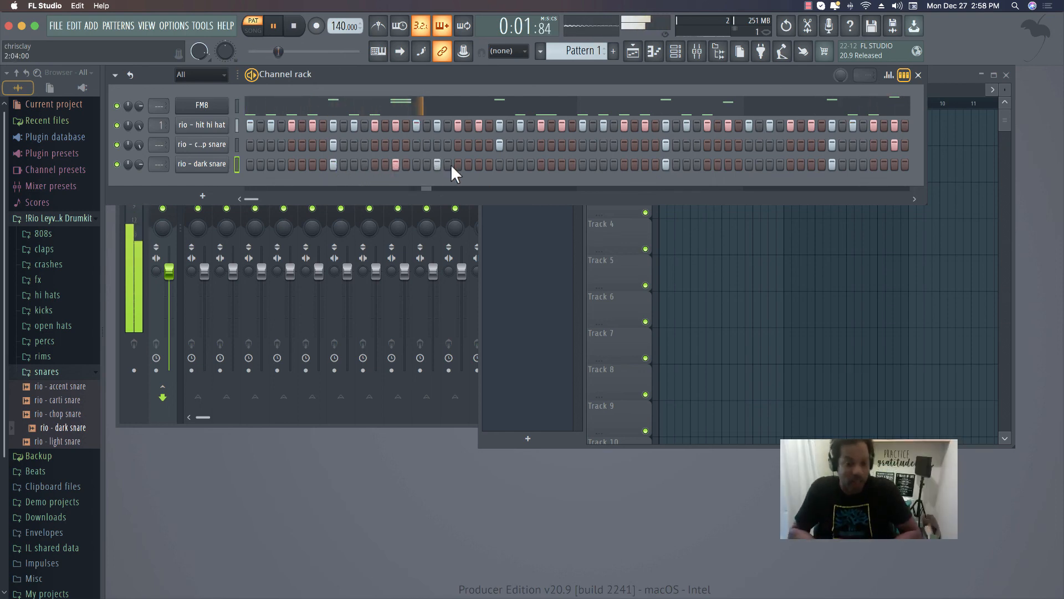
left_click(501, 164)
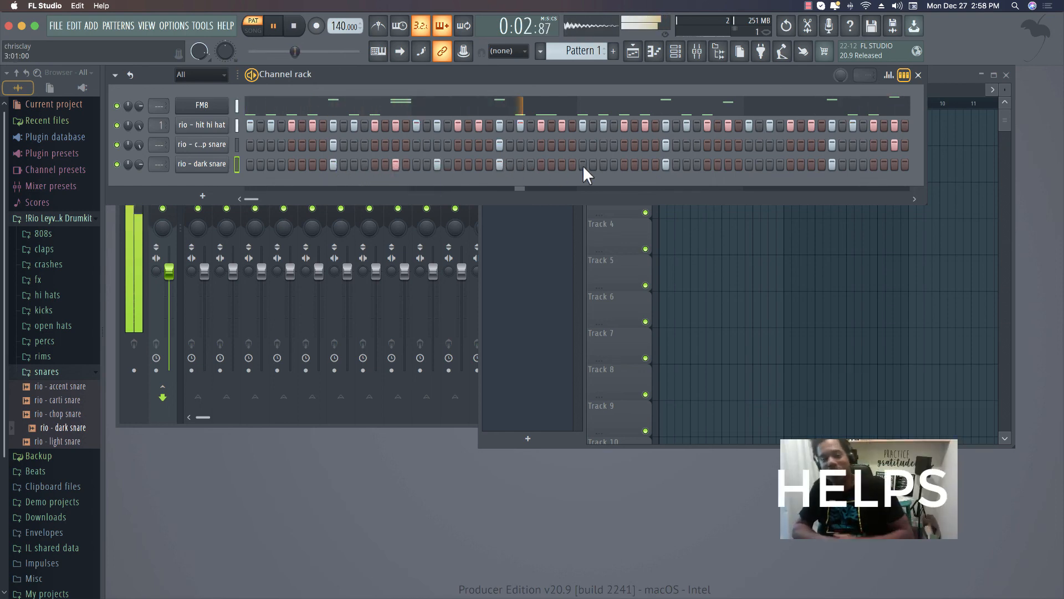
left_click(728, 164)
left_click(769, 165)
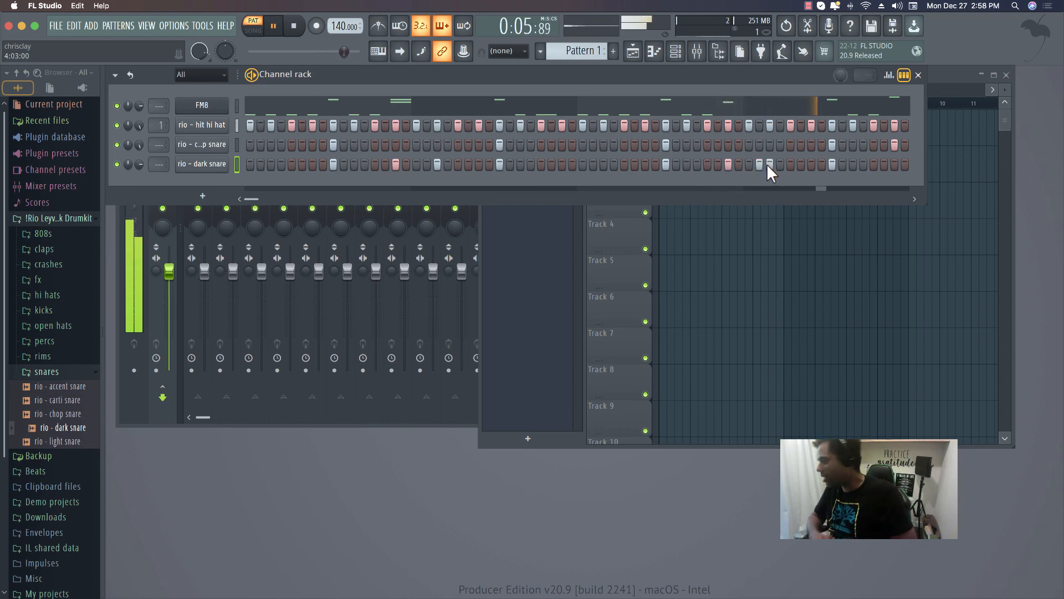
left_click(895, 165)
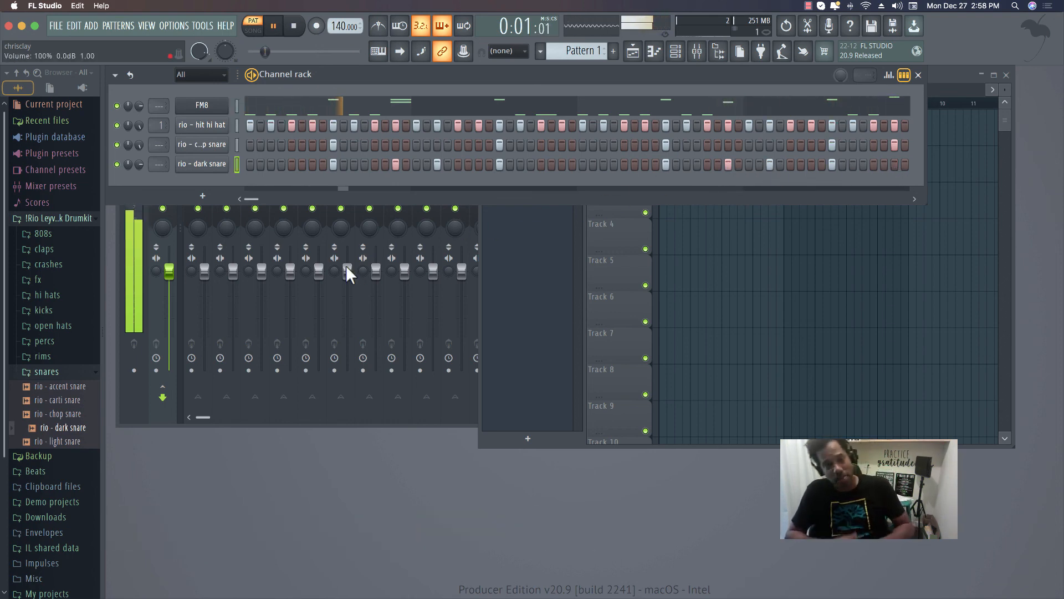
left_click(853, 165)
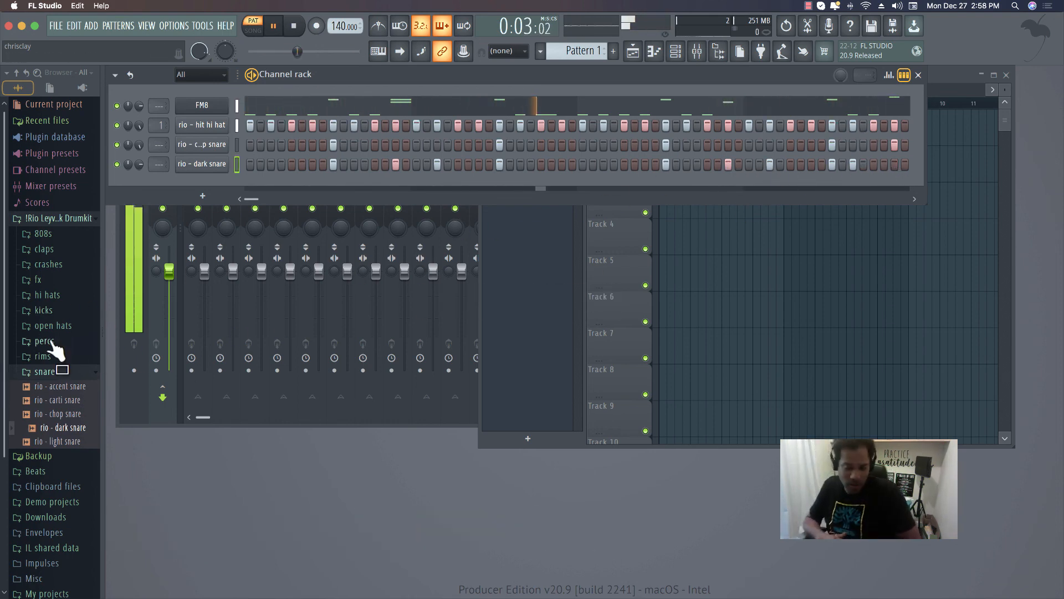
Collapse the open drumkit sample folder and open the kicks folder.
left_click(55, 296)
left_click(62, 310)
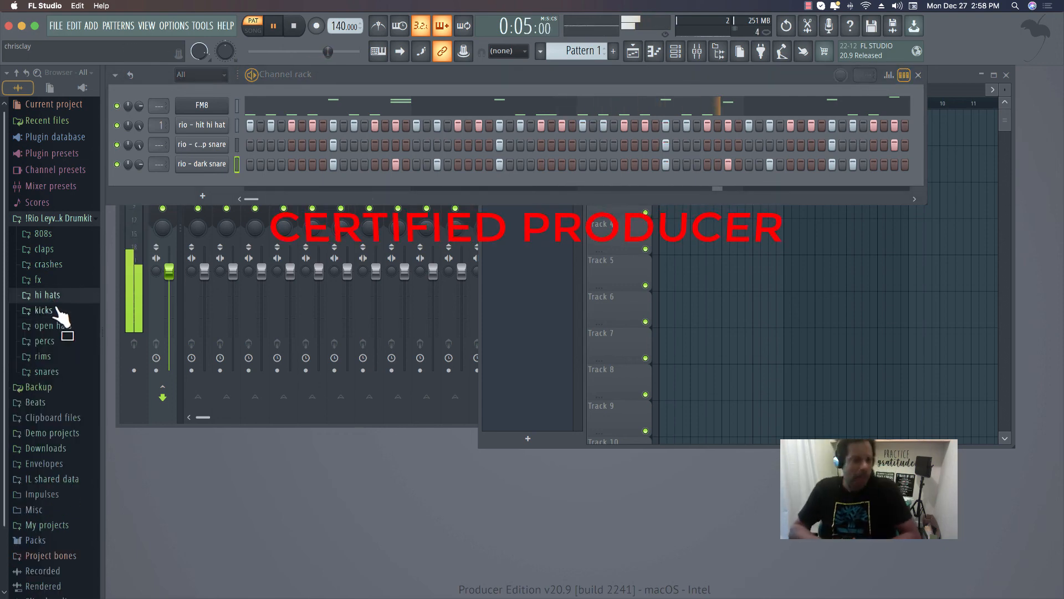
left_click(55, 317)
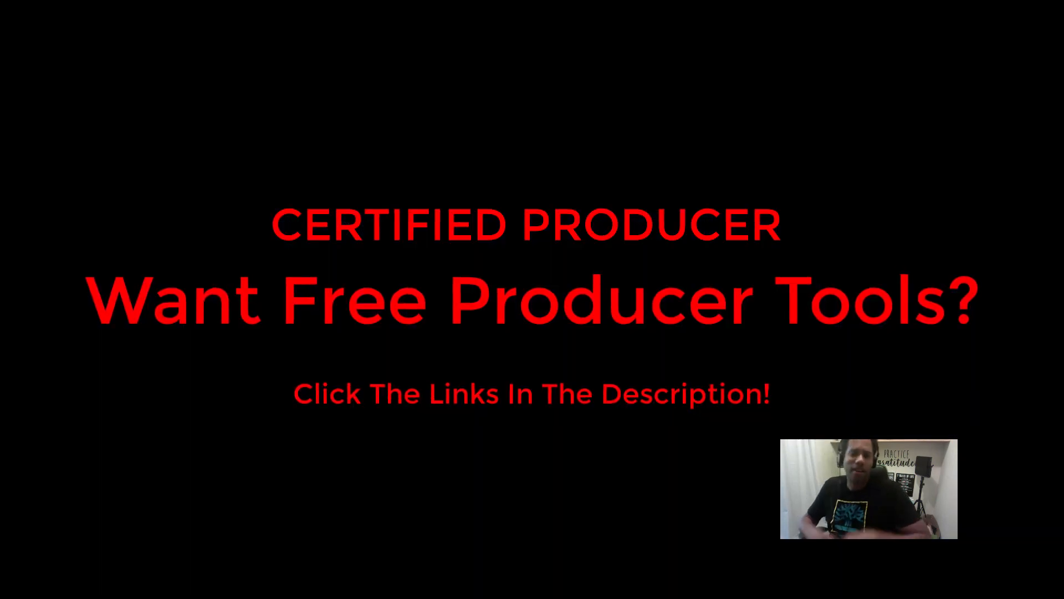